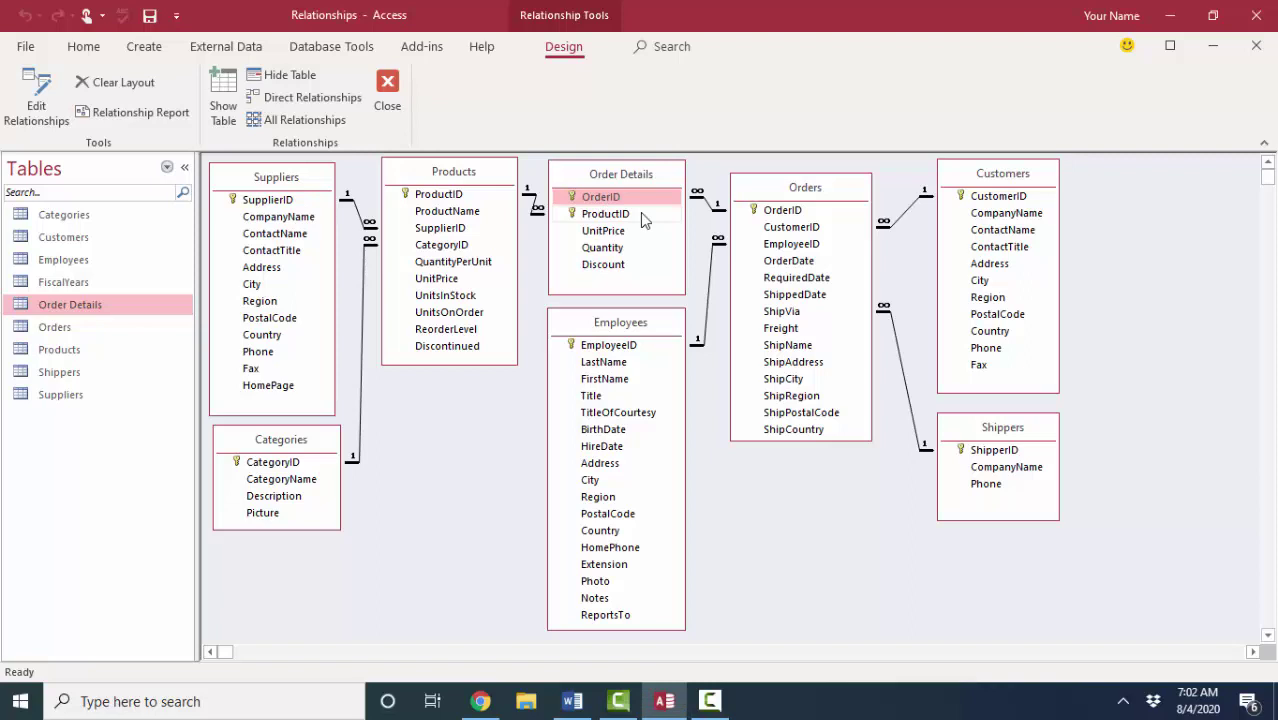
Step: Examine the key fields linking Products, Order Details and Orders in the relationships diagram
{"action": "left_click", "coordinate": [437, 193]}
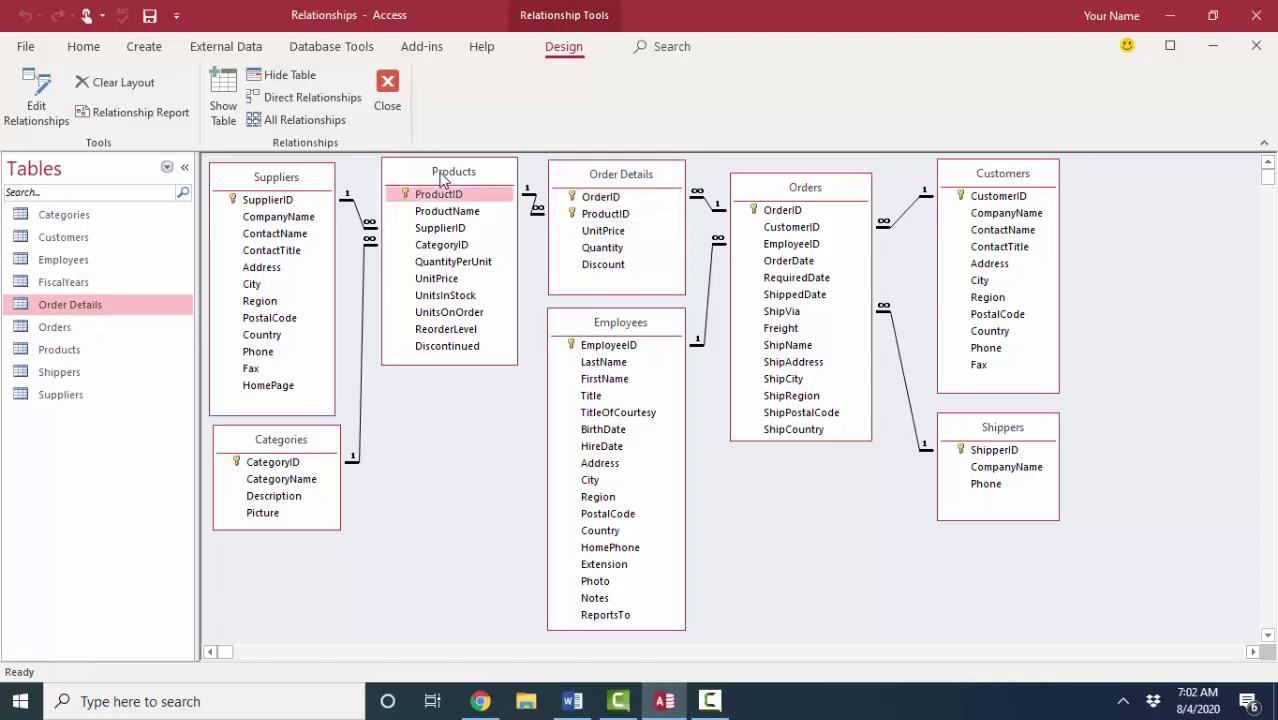
{"action": "left_click", "coordinate": [594, 213]}
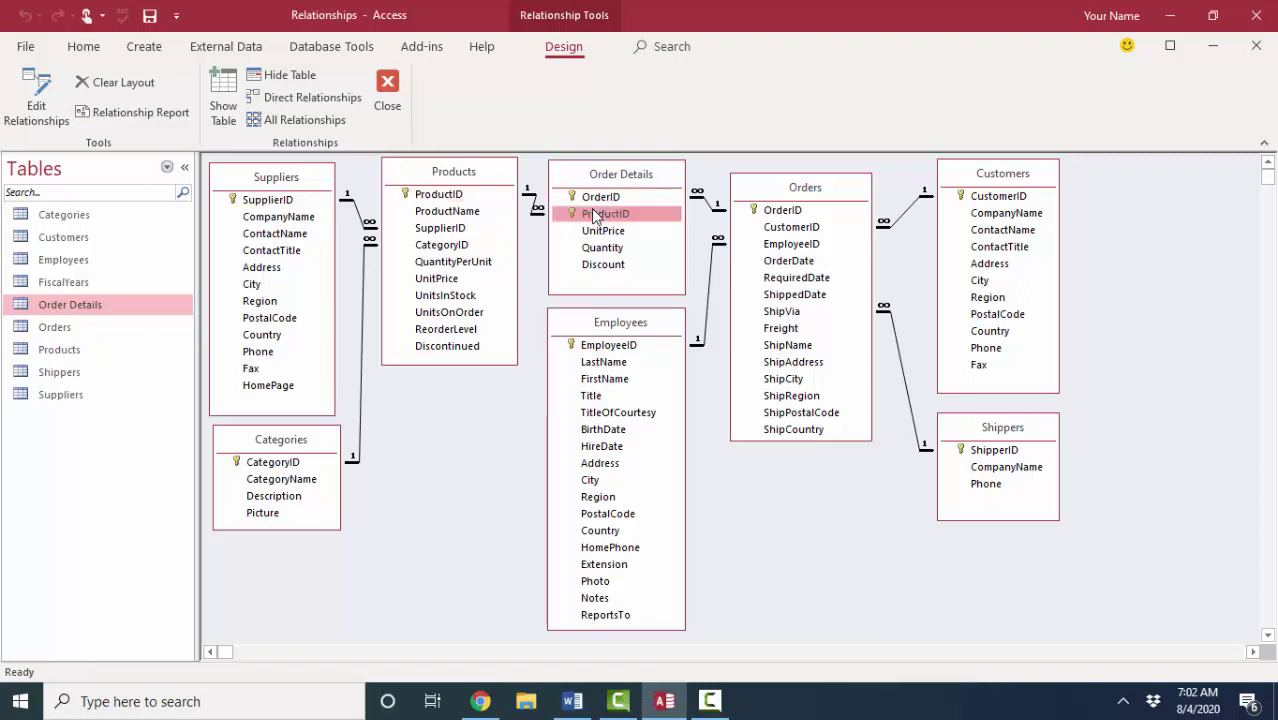
{"action": "left_click", "coordinate": [650, 252]}
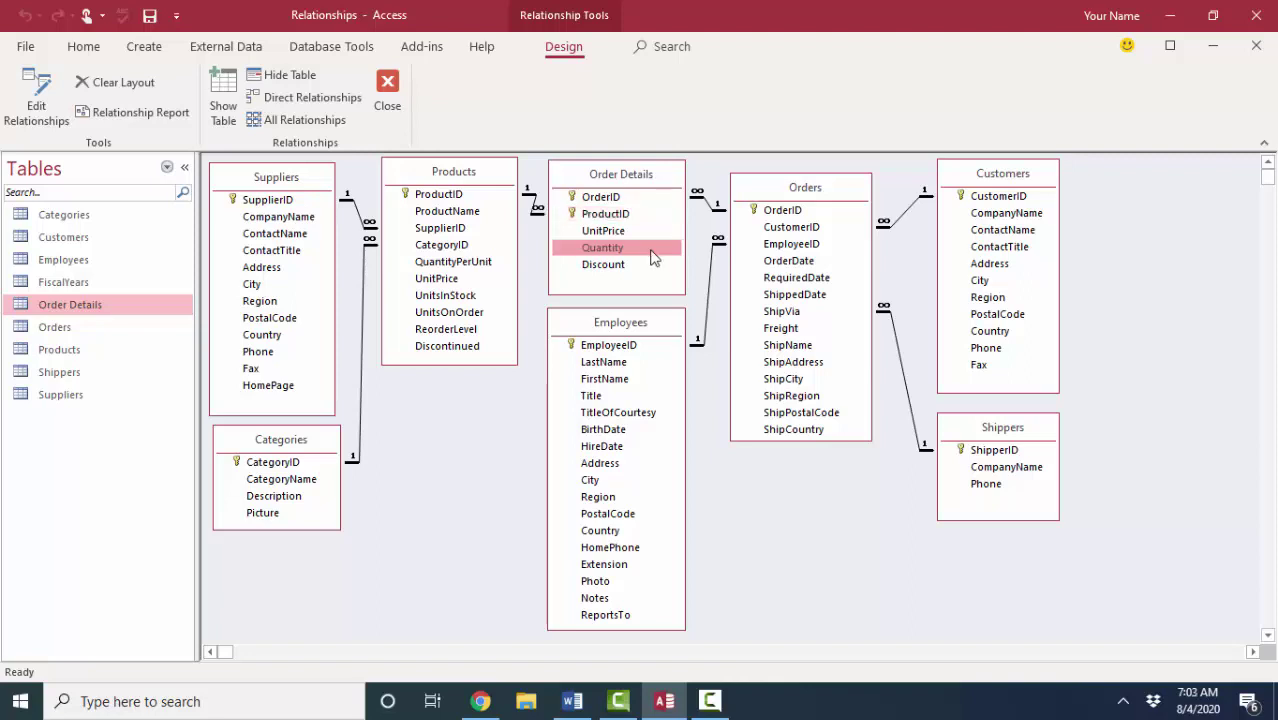
{"action": "left_click", "coordinate": [625, 197]}
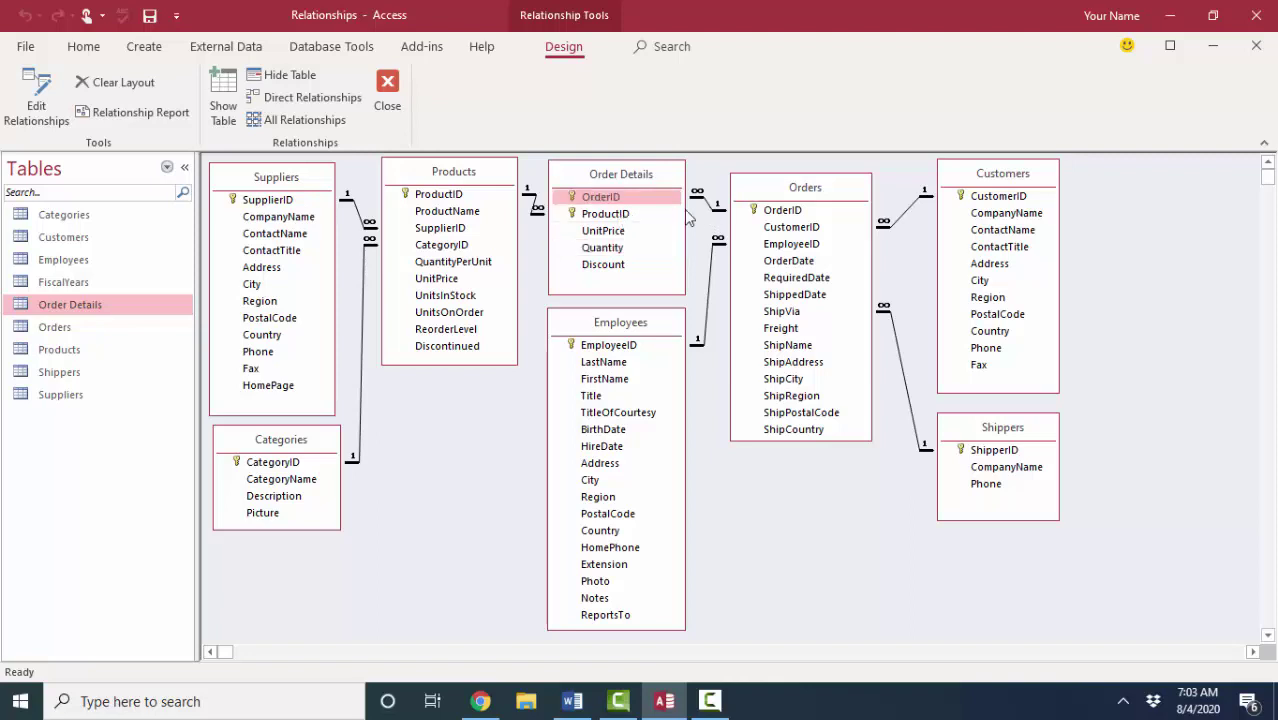
{"action": "left_click", "coordinate": [642, 200]}
{"action": "left_click", "coordinate": [460, 196]}
{"action": "left_click", "coordinate": [605, 219]}
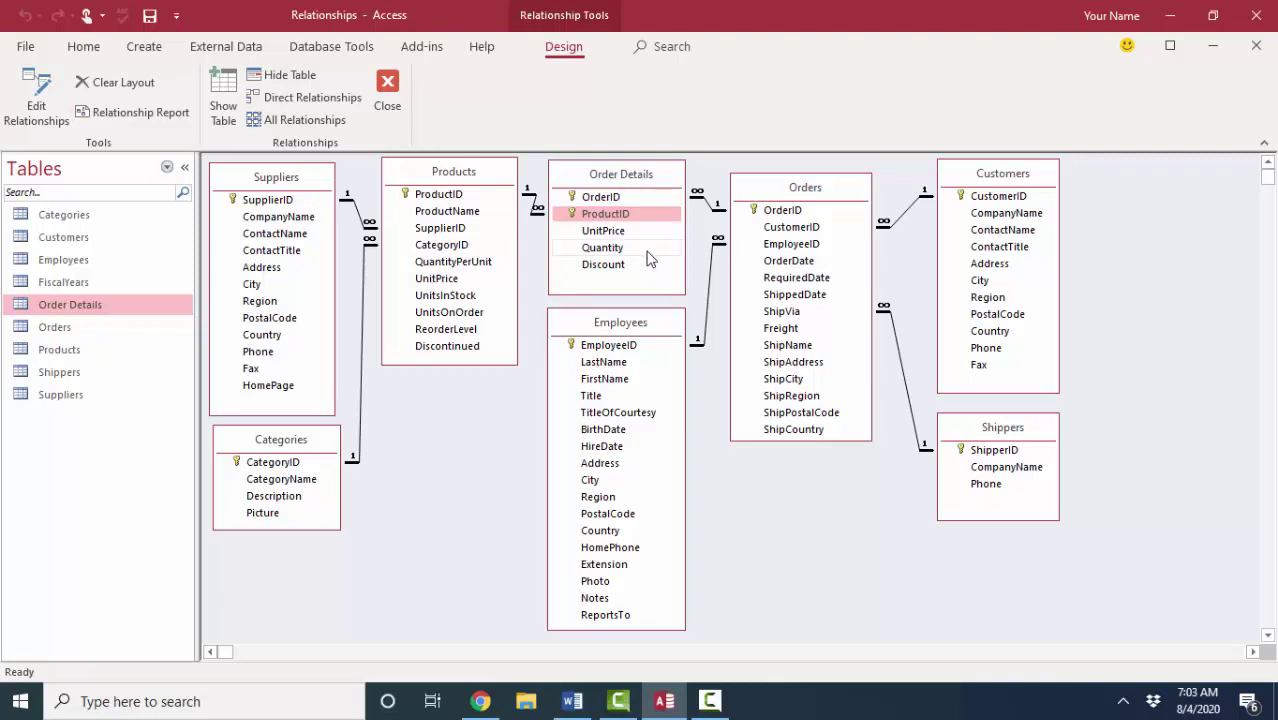
{"action": "left_click", "coordinate": [601, 199]}
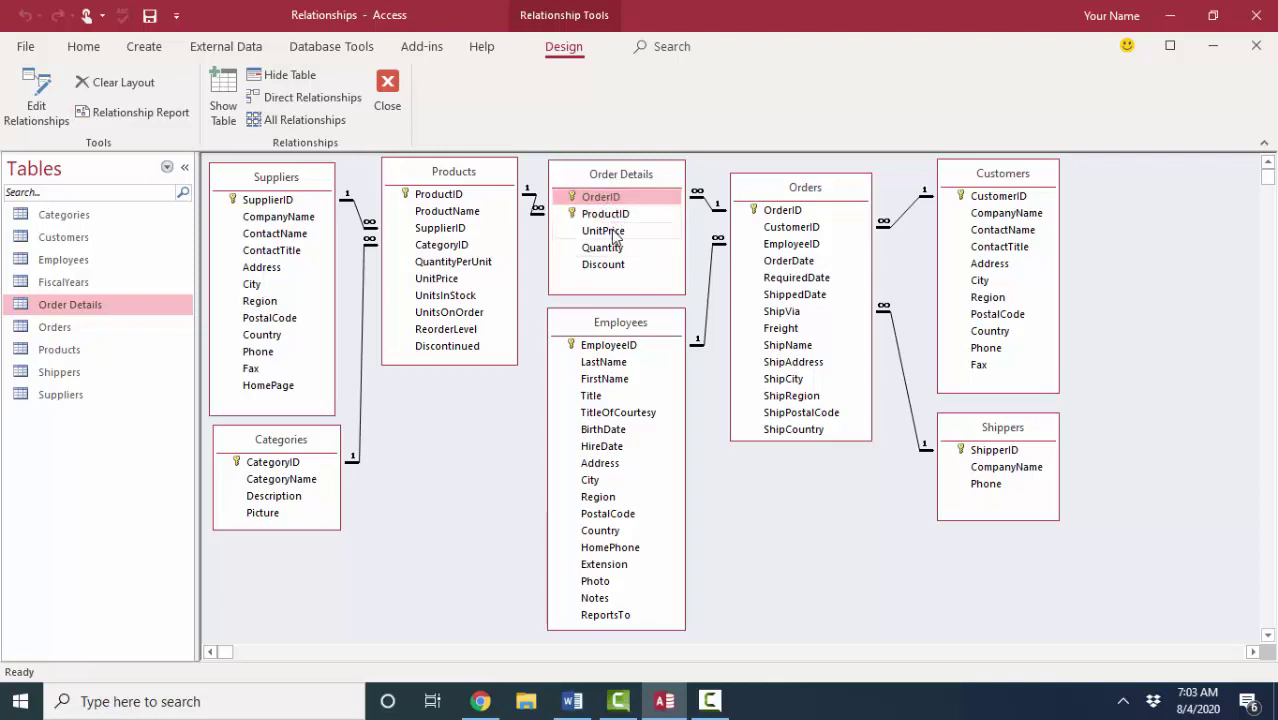
{"action": "left_click", "coordinate": [624, 196]}
Step: Open the Order Details table in design view and insert a field named OrderDetailsID above OrderID
{"action": "right_click", "coordinate": [666, 266]}
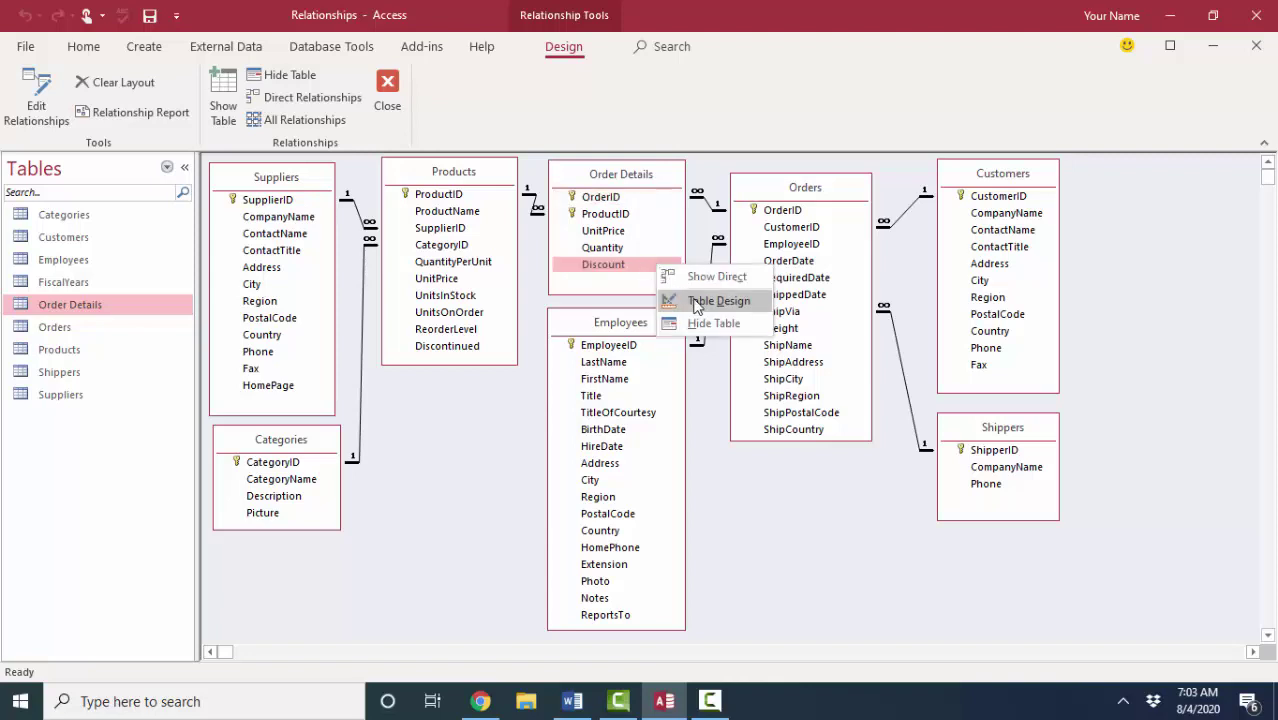
{"action": "left_click", "coordinate": [718, 297]}
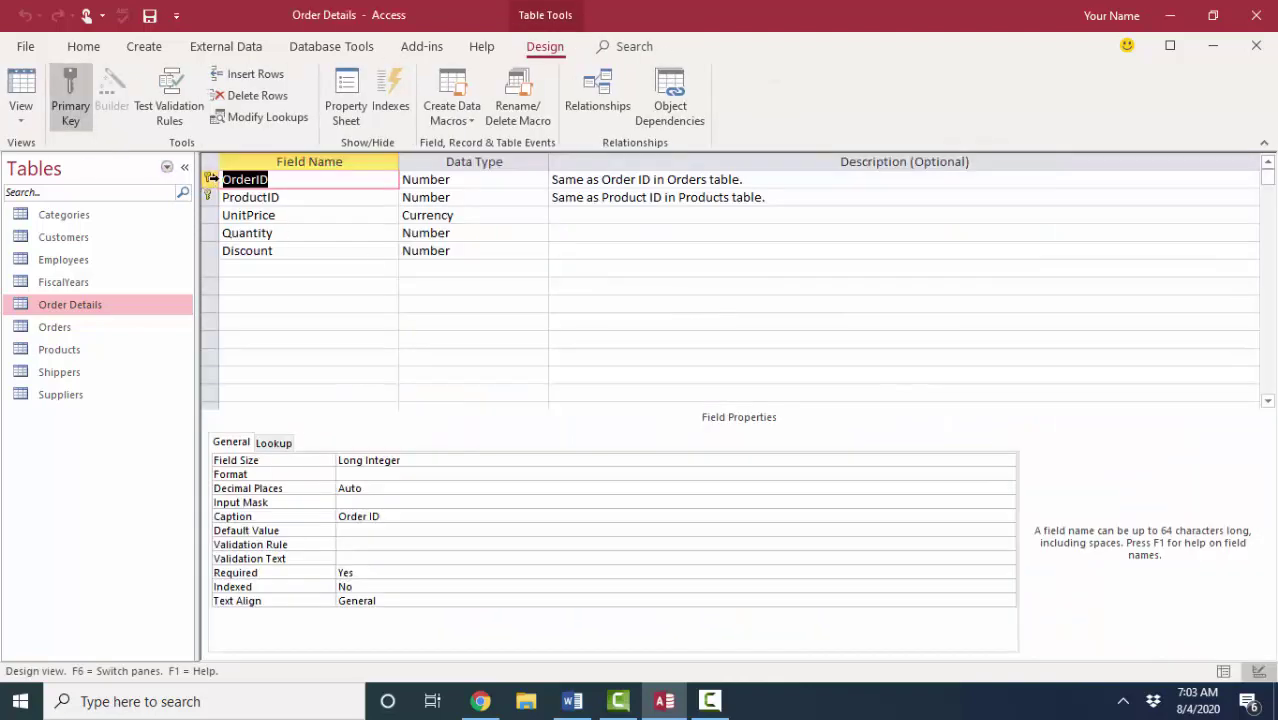
{"action": "left_click", "coordinate": [211, 181]}
{"action": "right_click", "coordinate": [213, 185]}
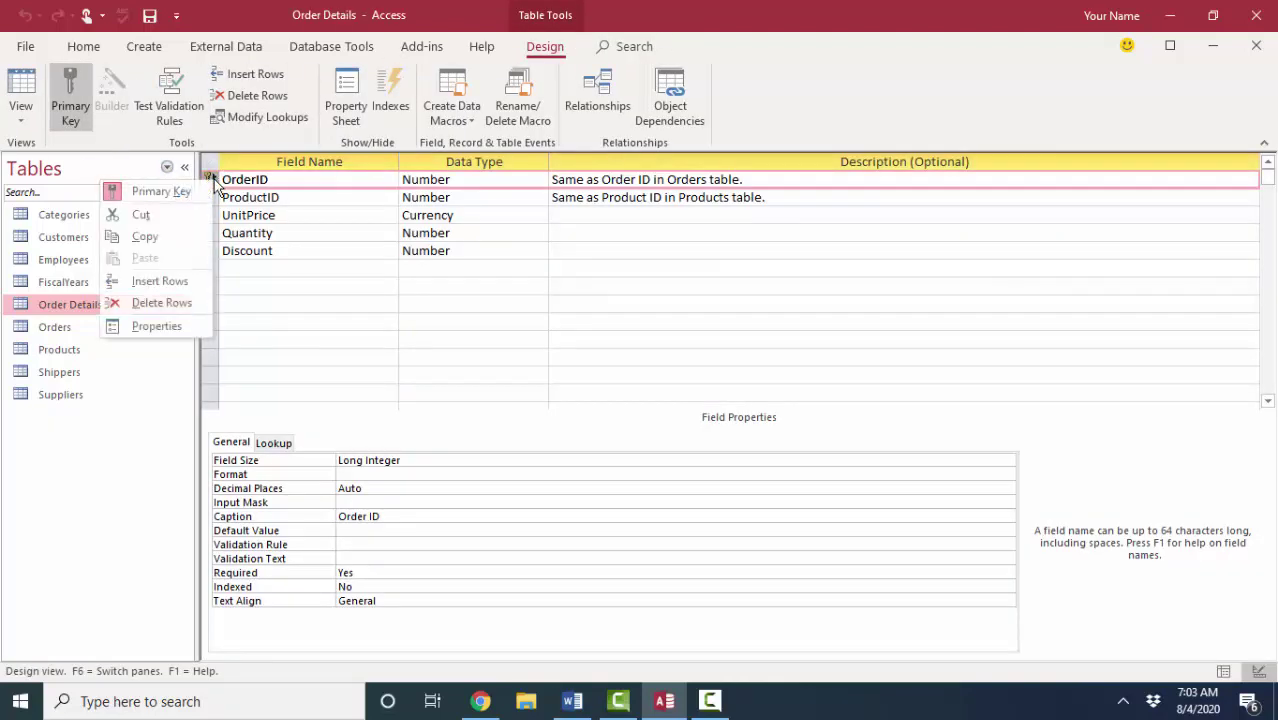
{"action": "left_click", "coordinate": [172, 284]}
{"action": "left_click", "coordinate": [266, 181]}
{"action": "type", "text": "OrderDetailsID"}
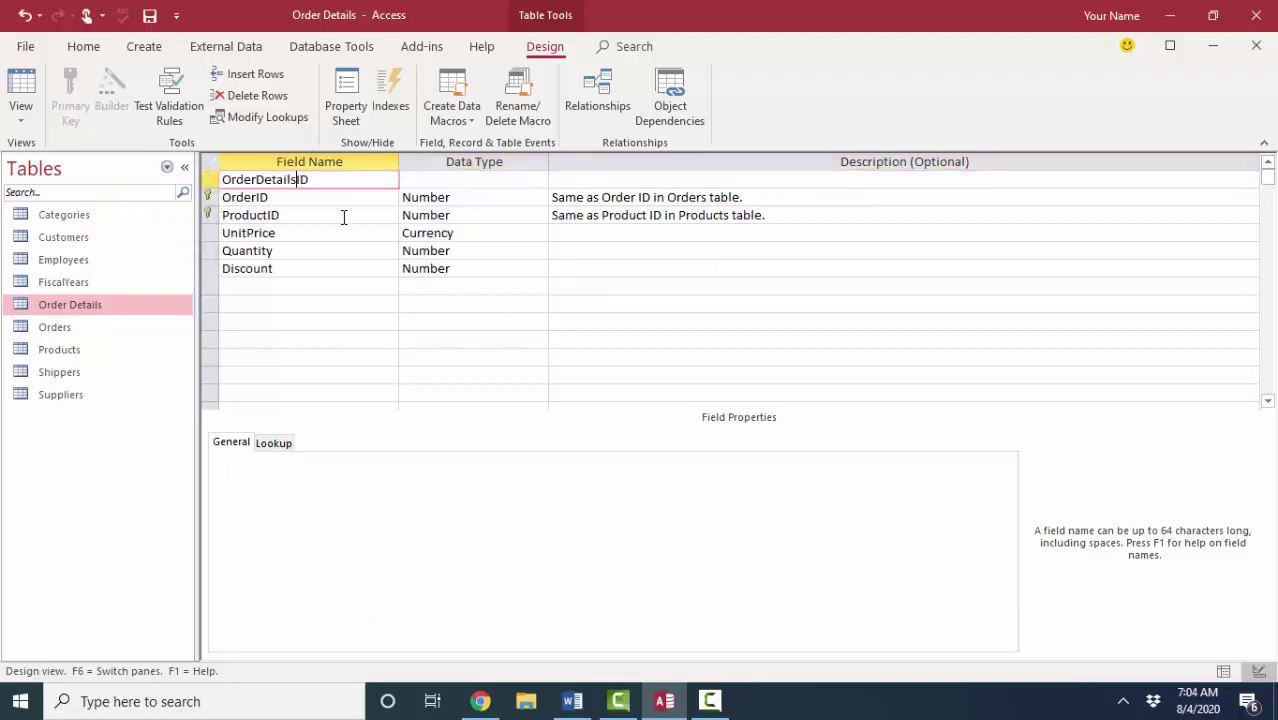
Step: Set the data type of the OrderDetailsID field to AutoNumber
{"action": "left_click", "coordinate": [468, 190]}
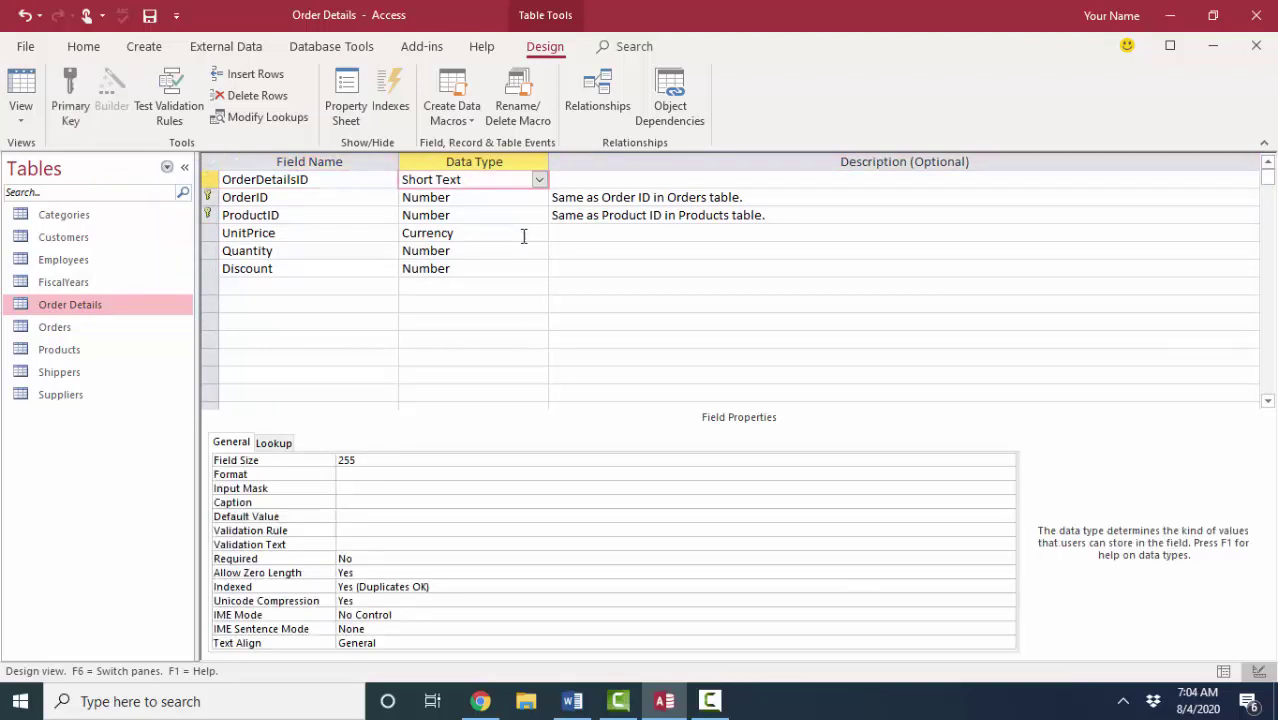
{"action": "left_click", "coordinate": [539, 180]}
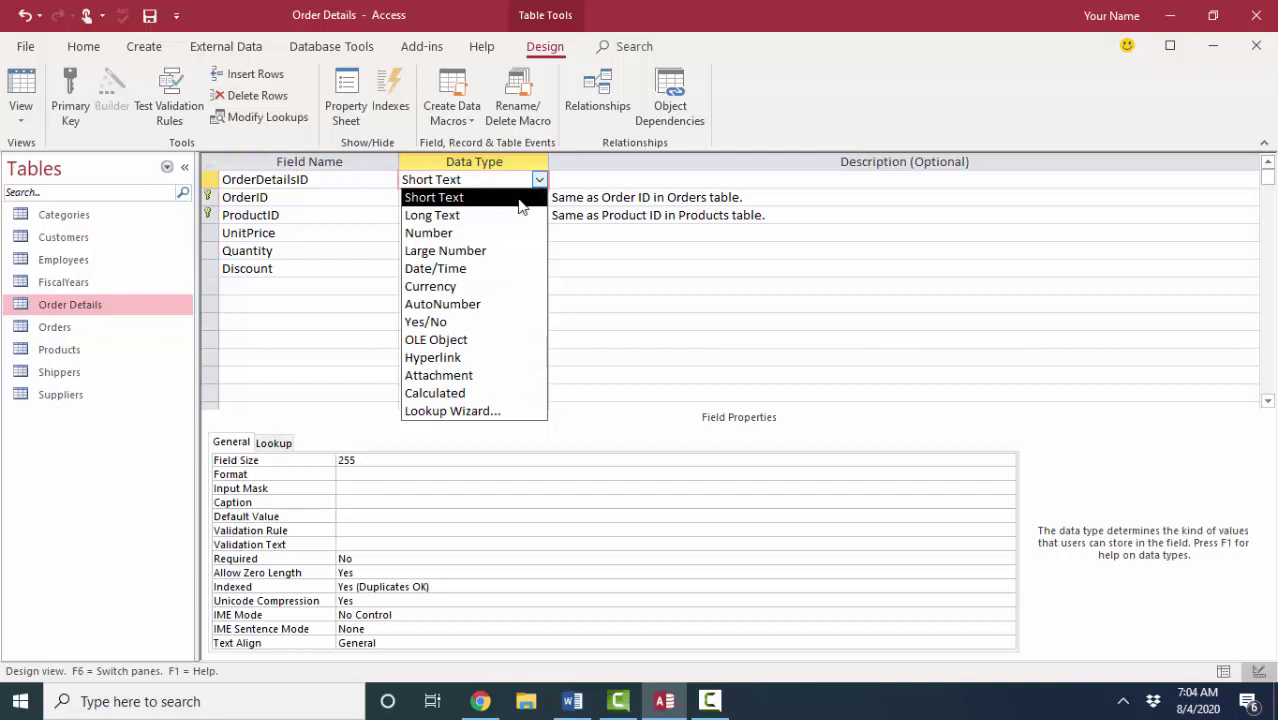
{"action": "left_click", "coordinate": [478, 303]}
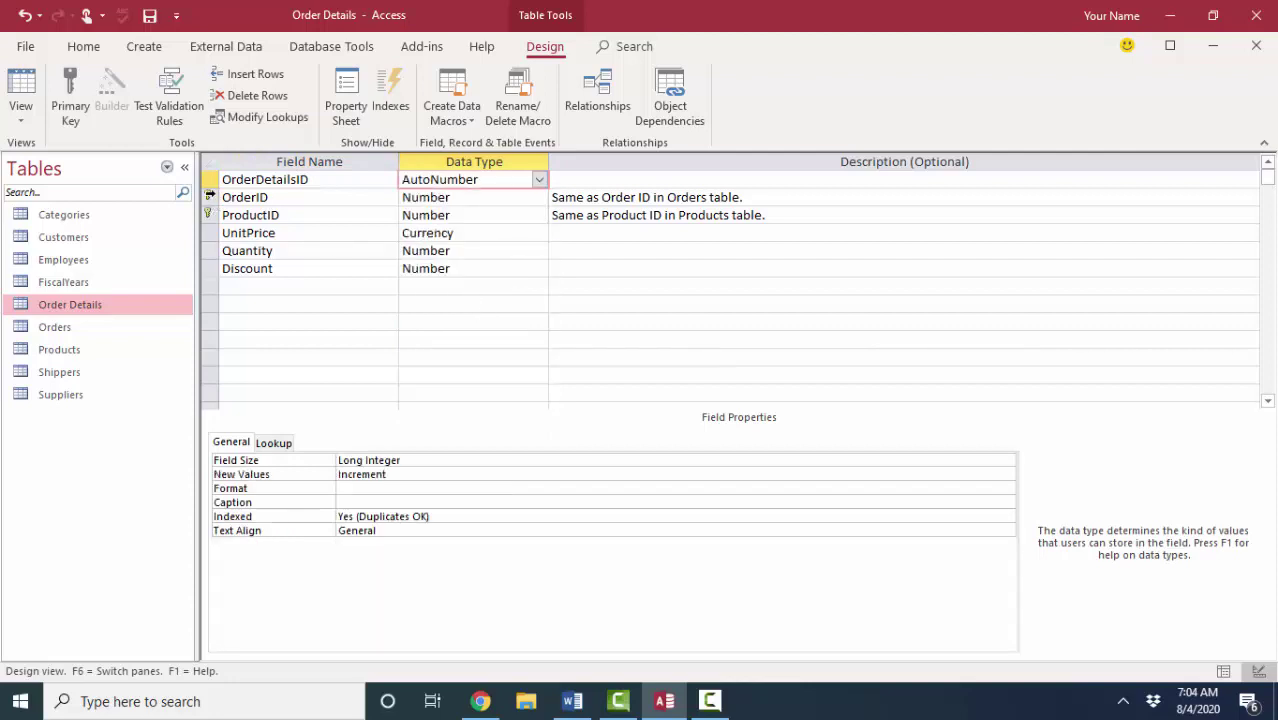
Step: Remove the primary key from OrderID and ProductID, make OrderDetailsID the primary key, and save the table
{"action": "left_click_drag", "start_coordinate": [208, 197], "coordinate": [208, 215]}
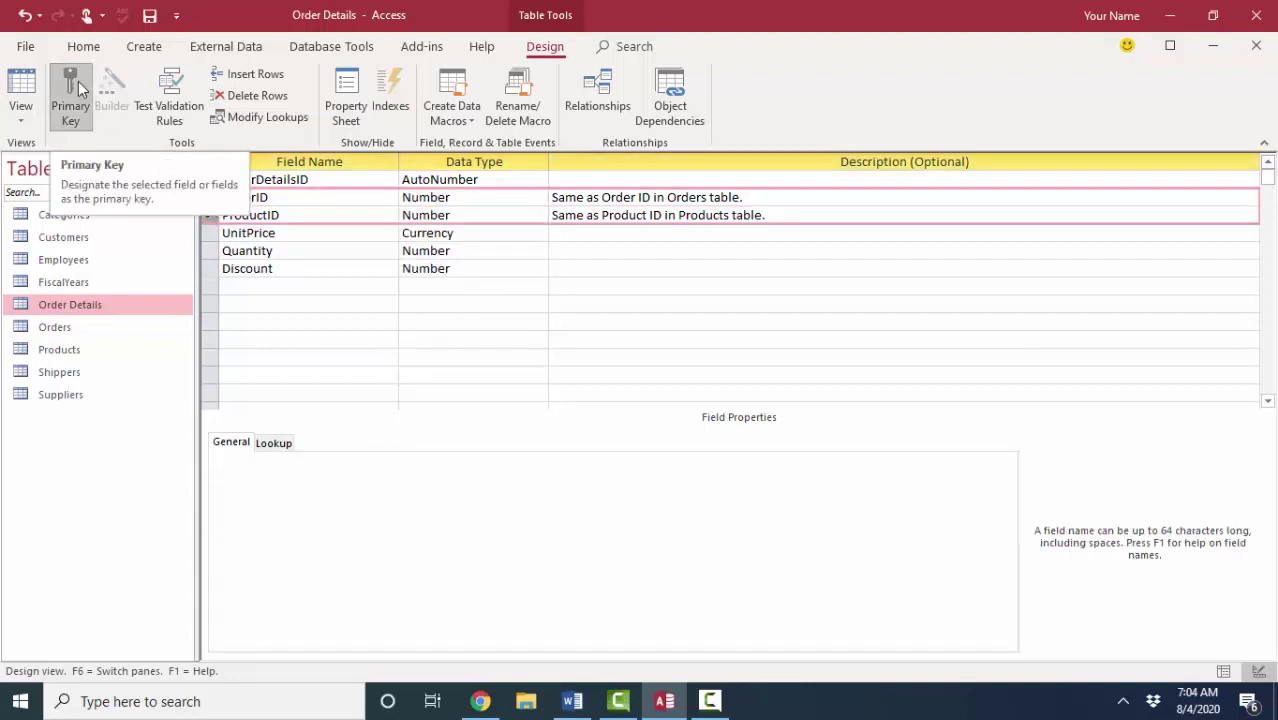
{"action": "left_click", "coordinate": [72, 92]}
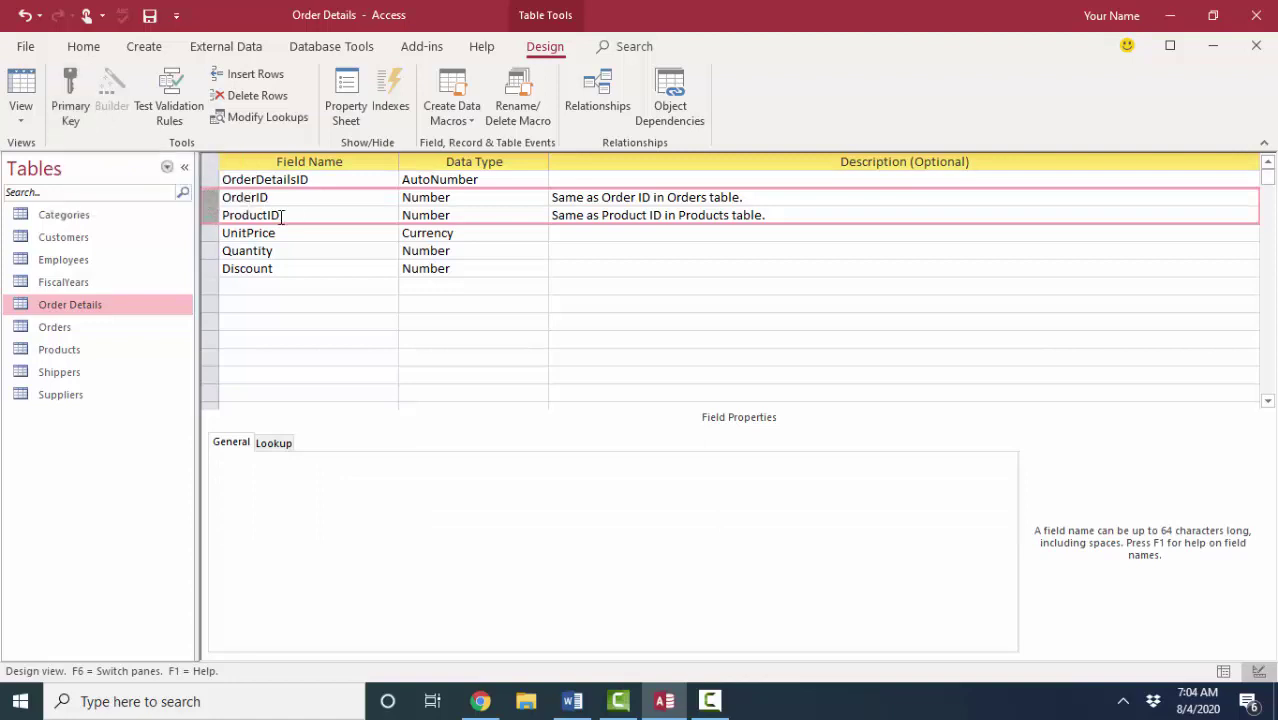
{"action": "left_click", "coordinate": [236, 185]}
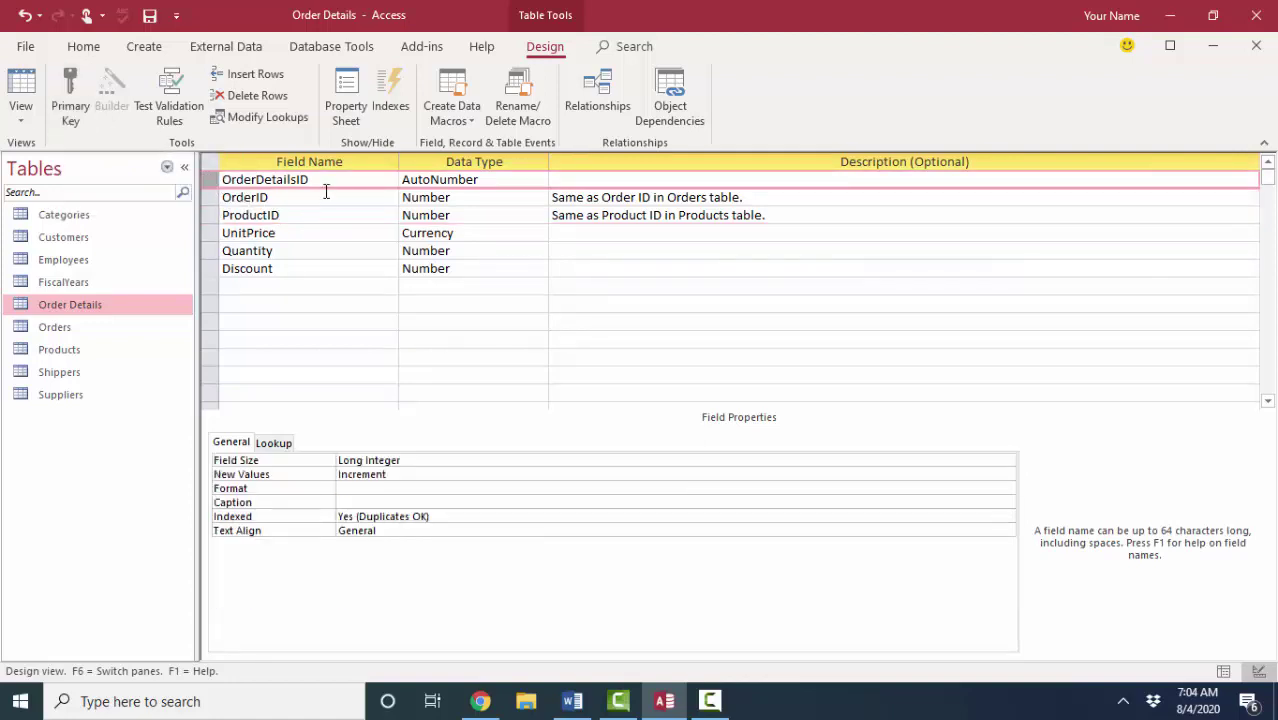
{"action": "left_click", "coordinate": [84, 88]}
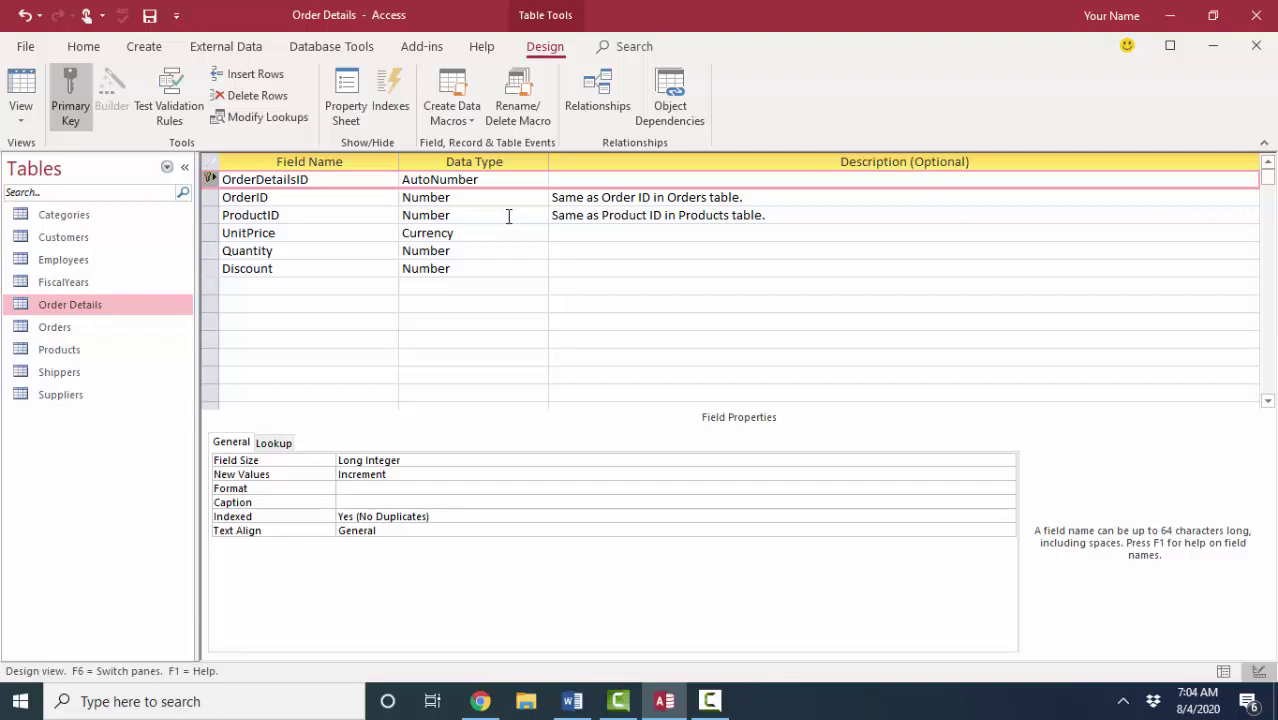
{"action": "left_click", "coordinate": [150, 15]}
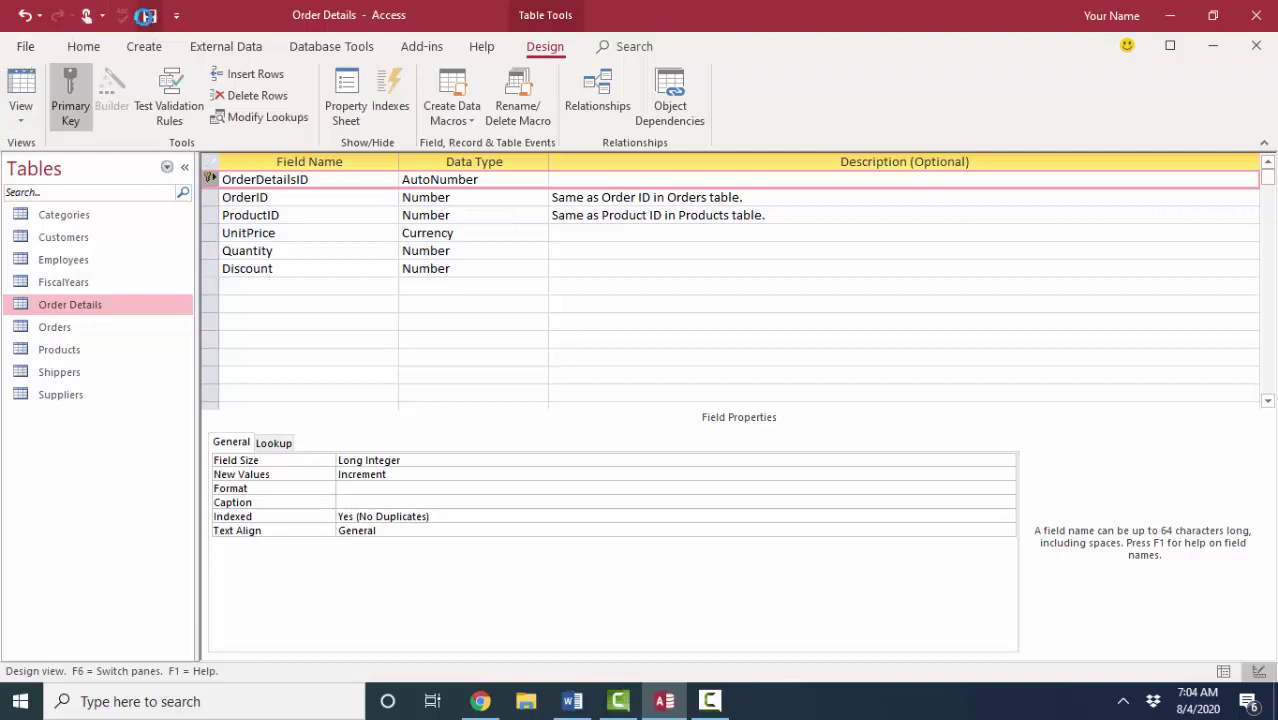
Step: View Order Details as a datasheet, fit the OrderDetailsID column to its heading, and go to the last record
{"action": "left_click", "coordinate": [22, 88]}
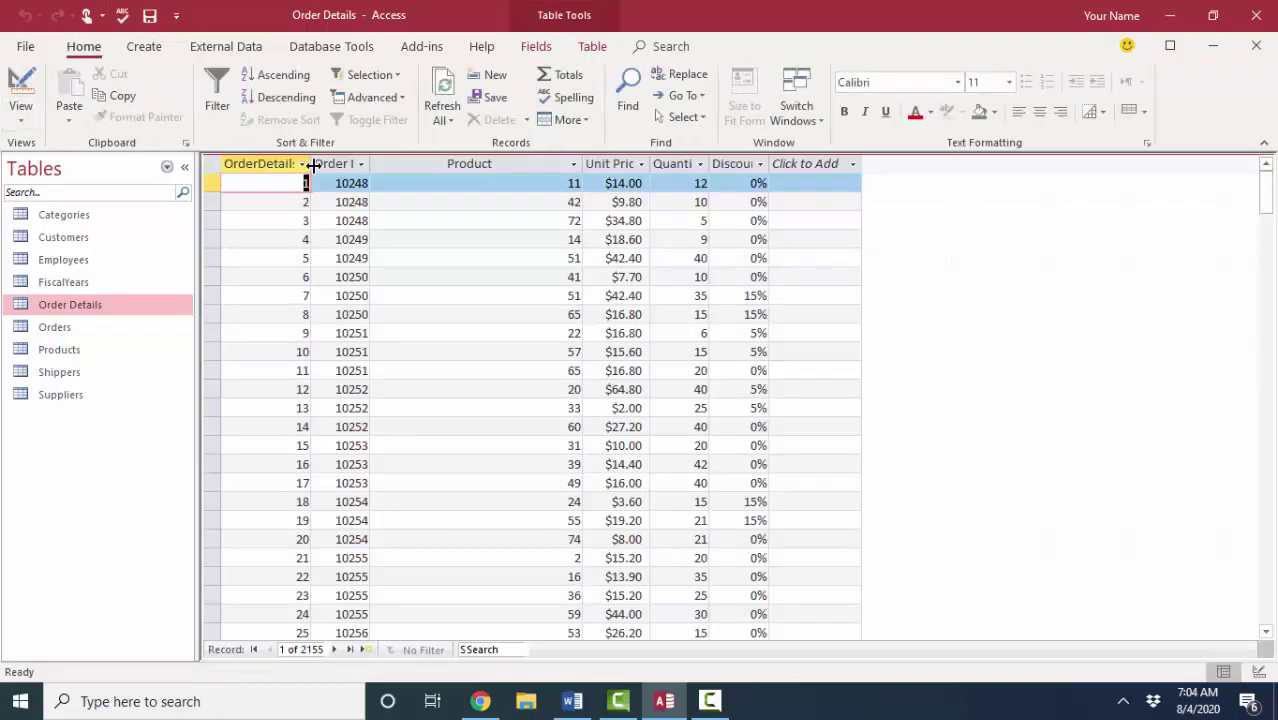
{"action": "double_click", "coordinate": [311, 164]}
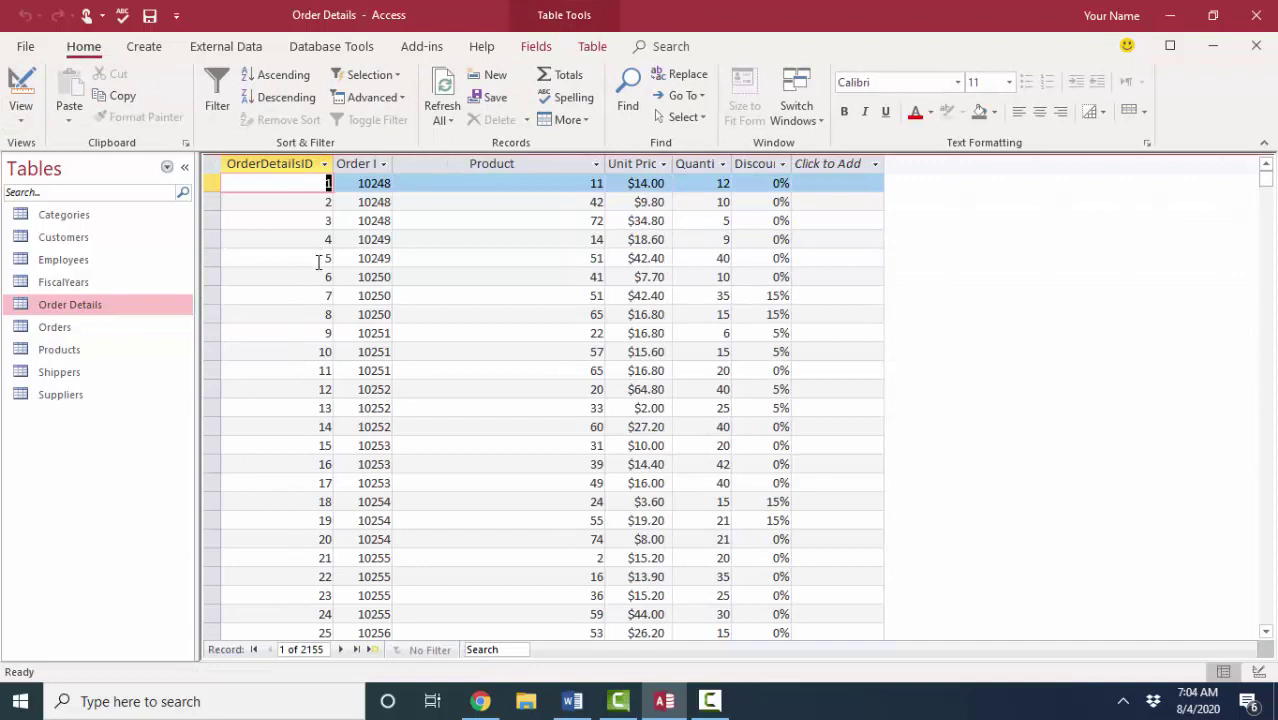
{"action": "left_click", "coordinate": [357, 650]}
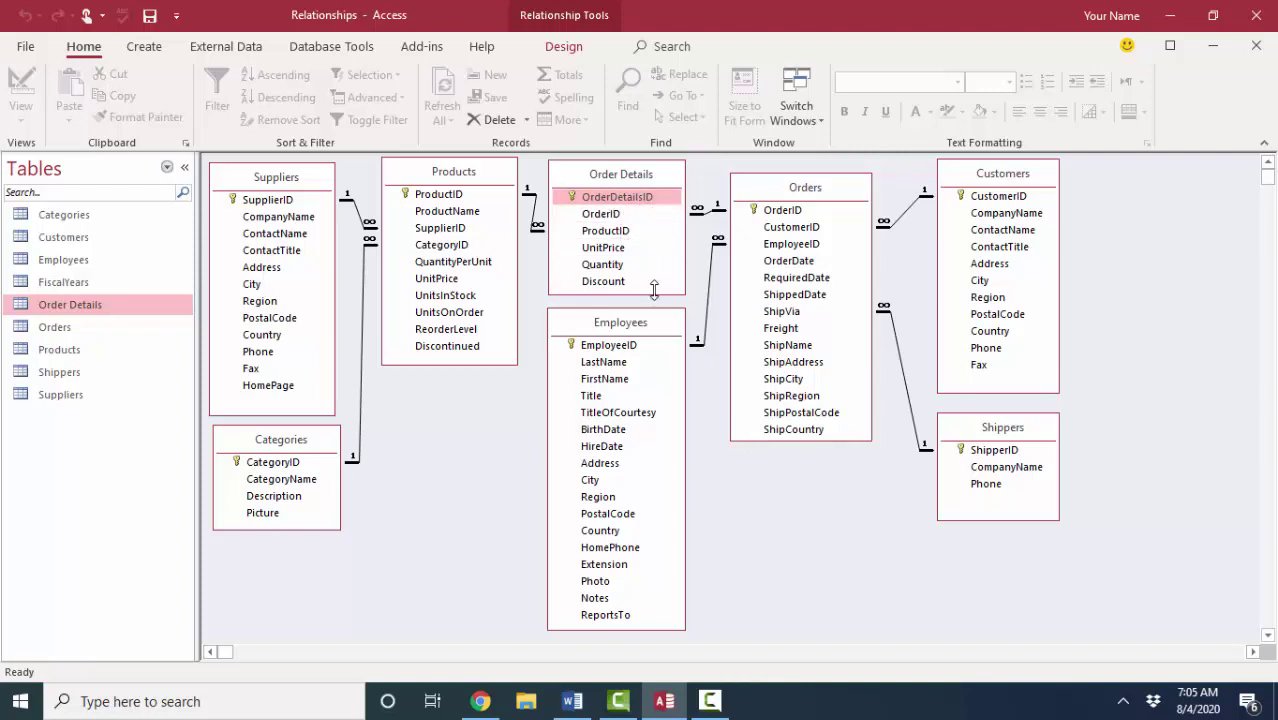
{"action": "left_click", "coordinate": [606, 214]}
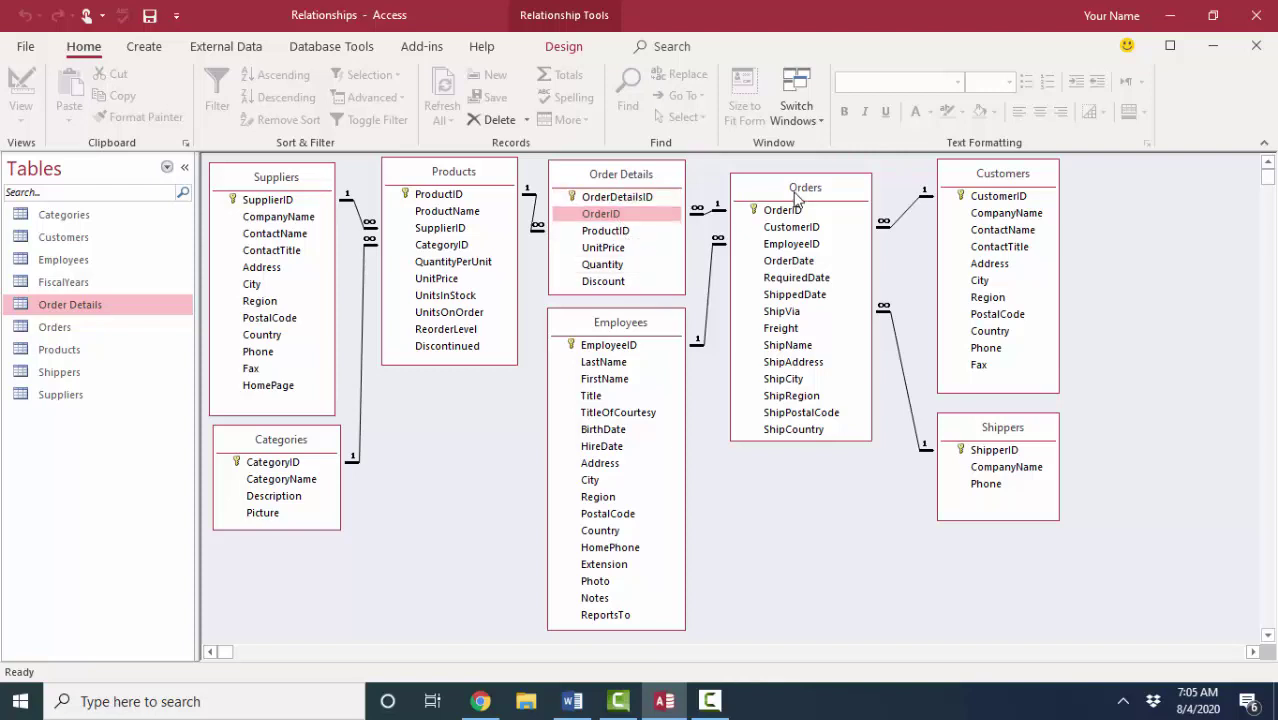
{"action": "left_click", "coordinate": [641, 234]}
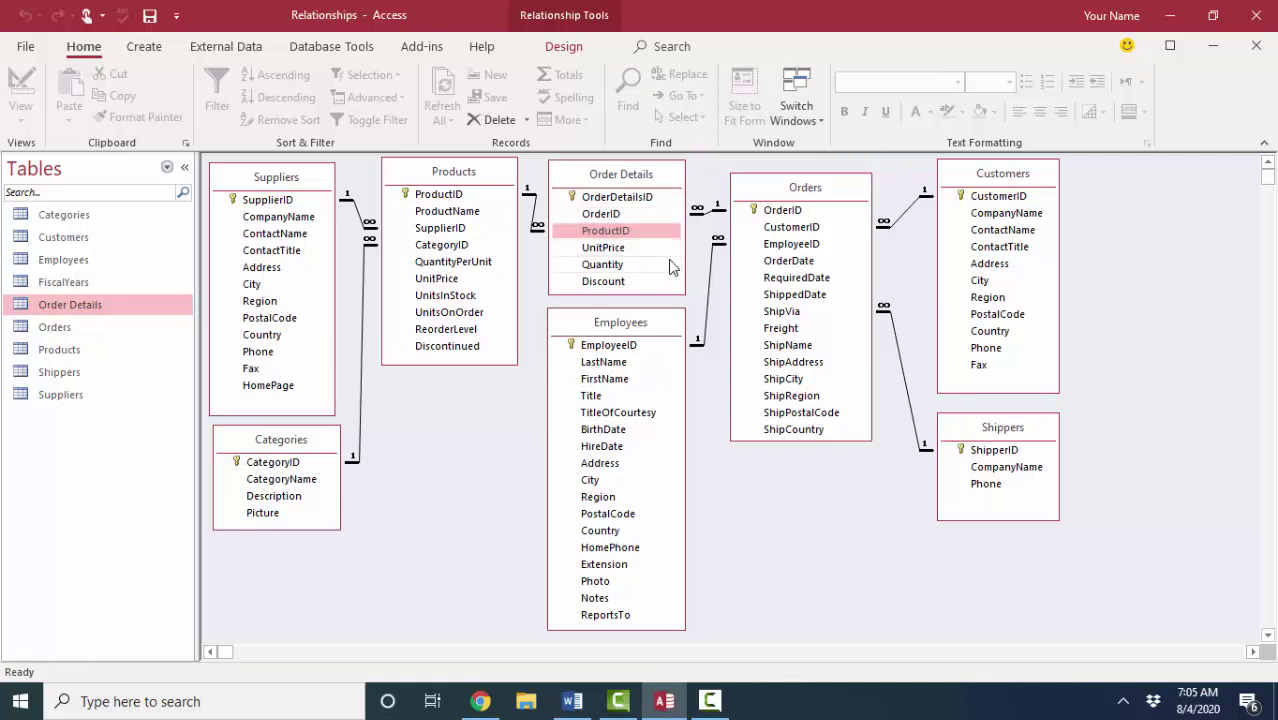
{"action": "left_click_drag", "start_coordinate": [605, 233], "coordinate": [503, 247]}
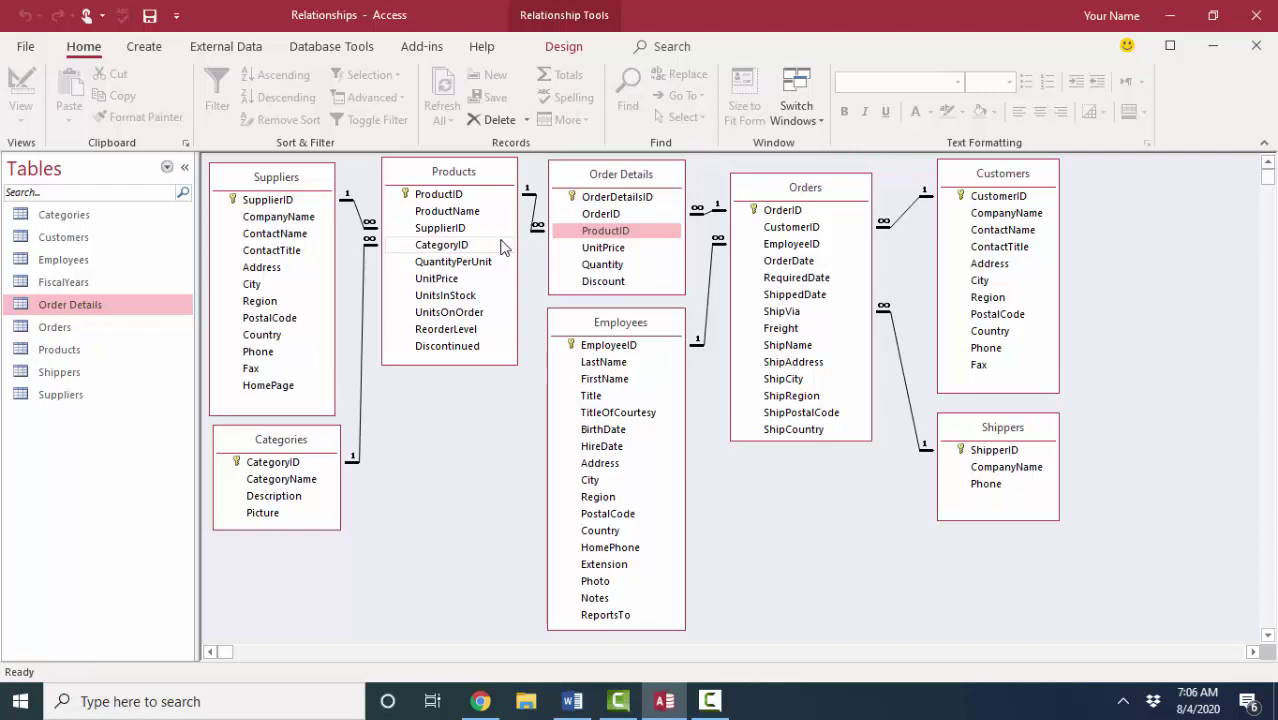
{"action": "left_click", "coordinate": [633, 265]}
Step: Delete the OrderDetailsID and OrderIDProductID indexes from the Order Details table and widen the index list's Field Name column
{"action": "right_click", "coordinate": [610, 248]}
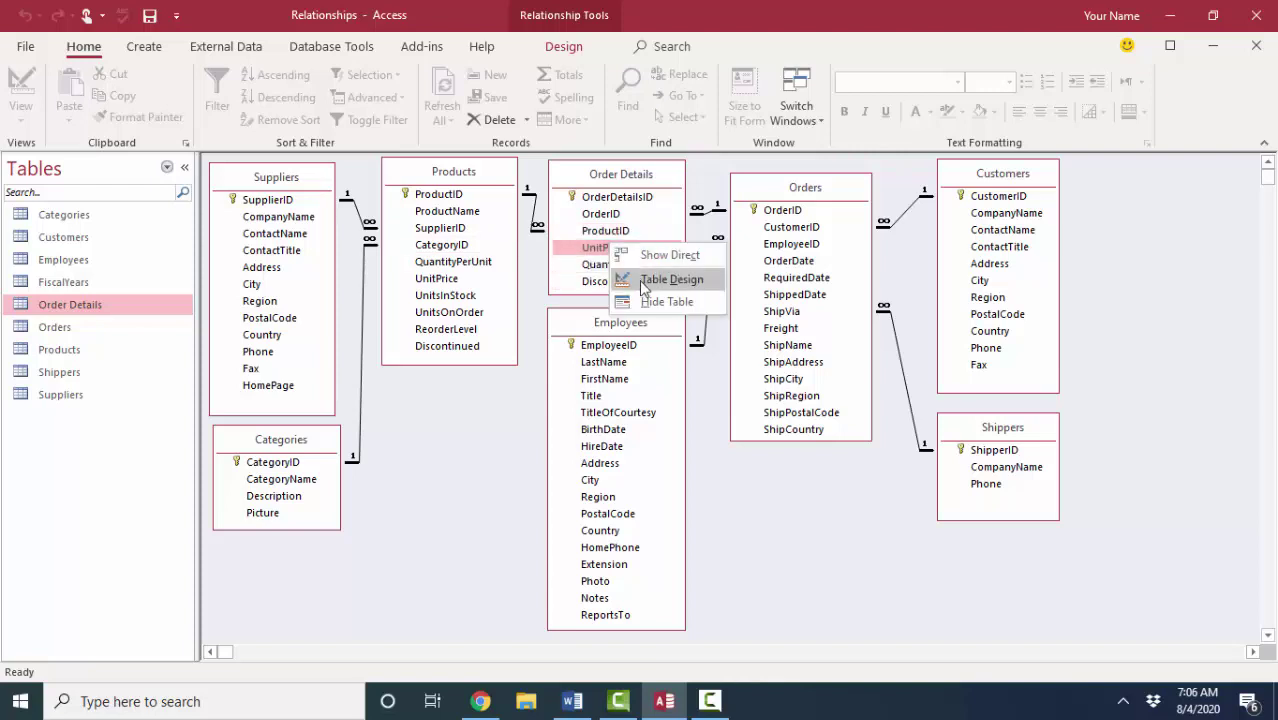
{"action": "left_click", "coordinate": [671, 279]}
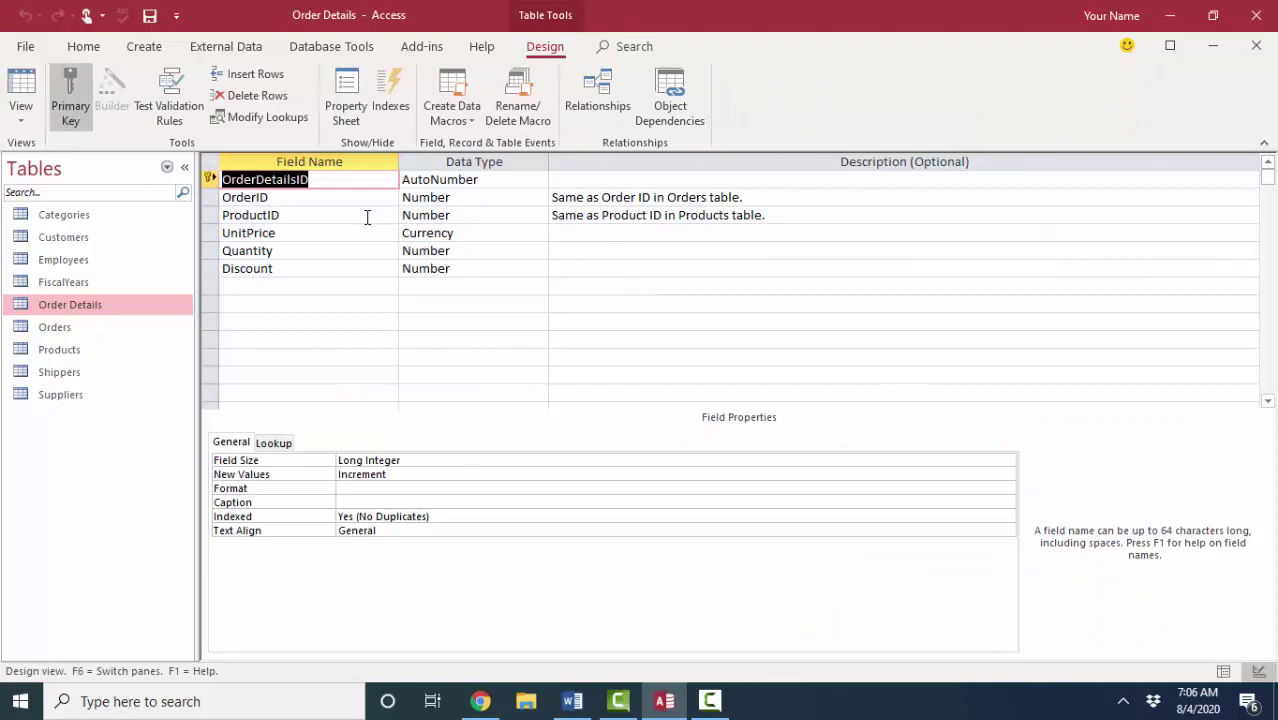
{"action": "left_click_drag", "start_coordinate": [210, 197], "coordinate": [210, 215]}
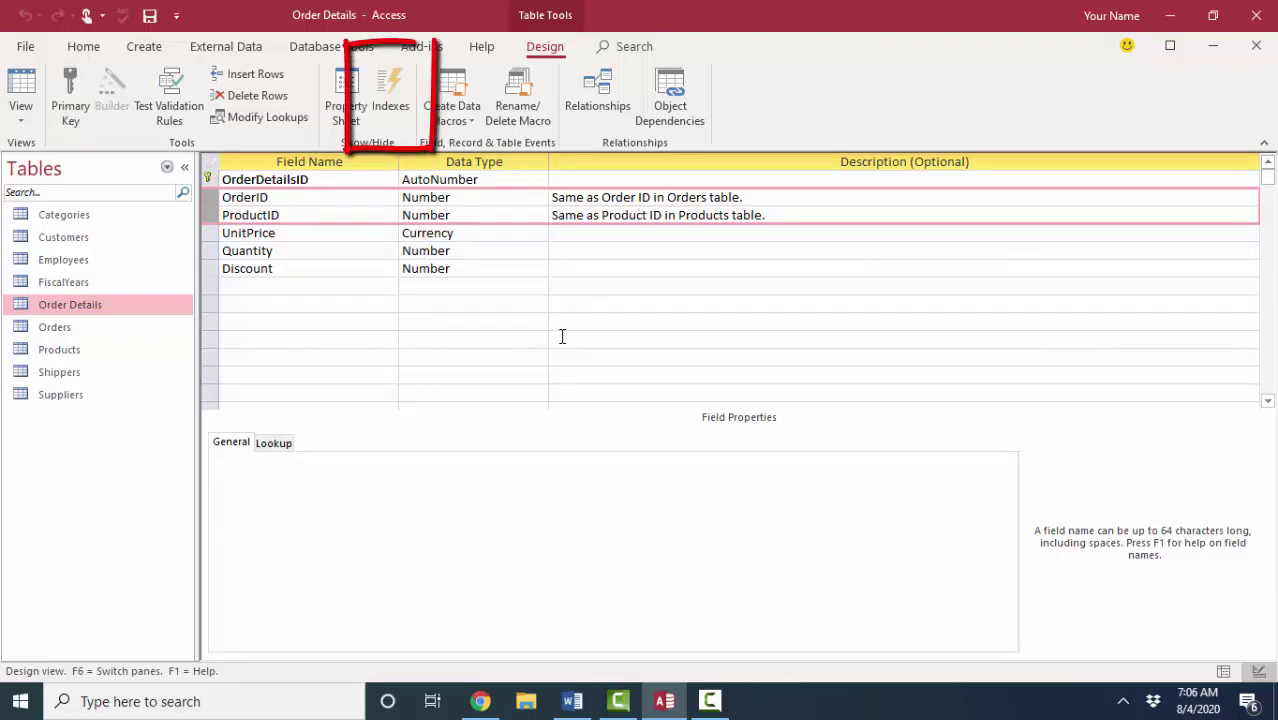
{"action": "left_click", "coordinate": [393, 100]}
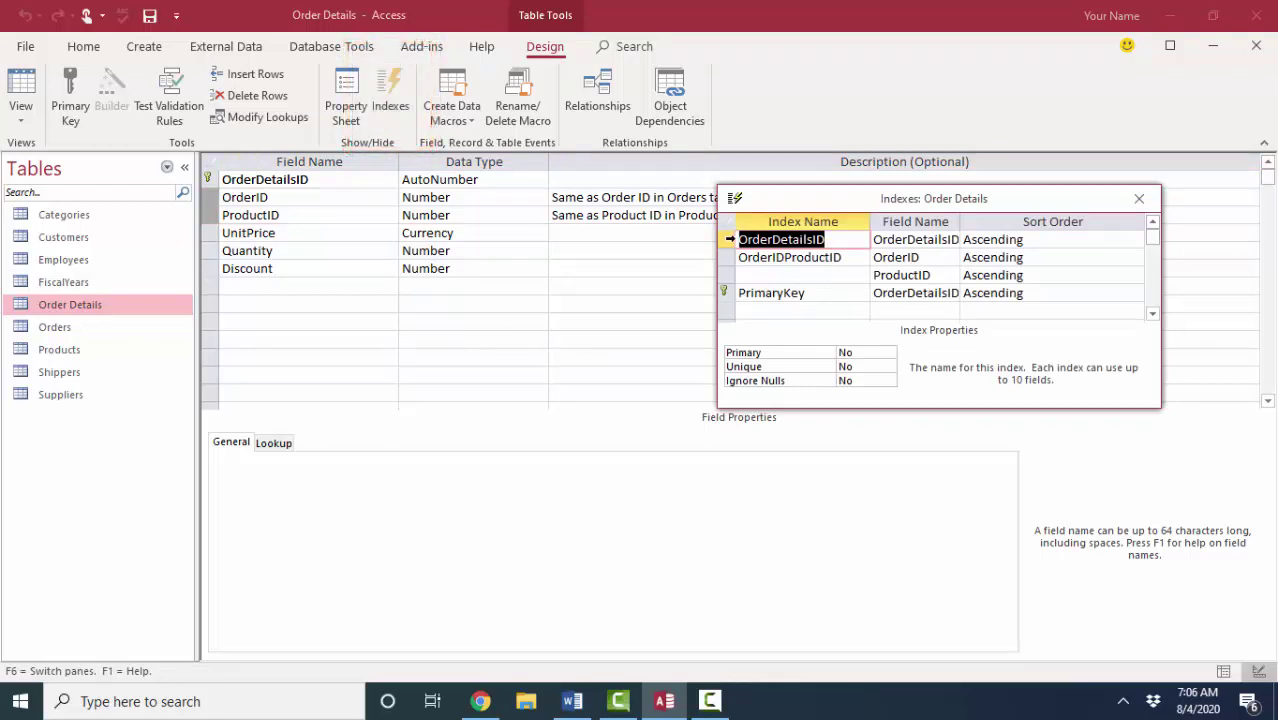
{"action": "left_click_drag", "start_coordinate": [727, 240], "coordinate": [729, 277]}
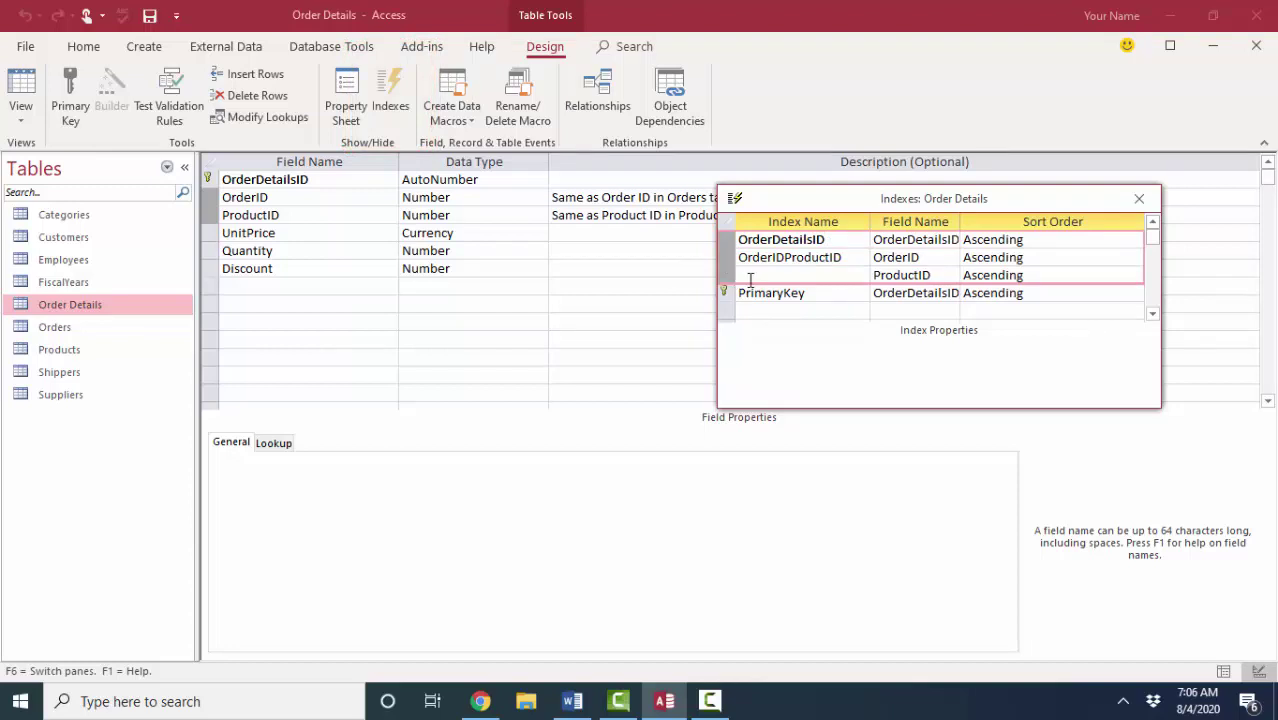
{"action": "key", "text": "Delete"}
{"action": "left_click", "coordinate": [823, 243]}
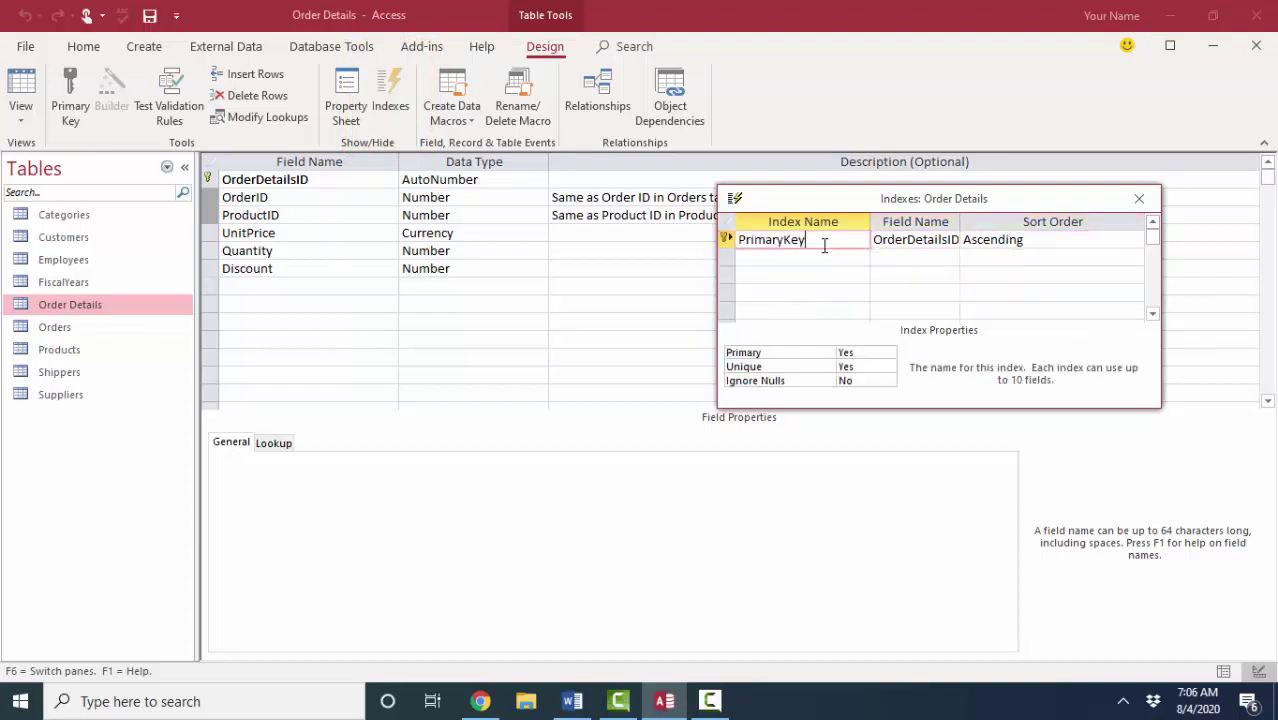
{"action": "double_click", "coordinate": [960, 216]}
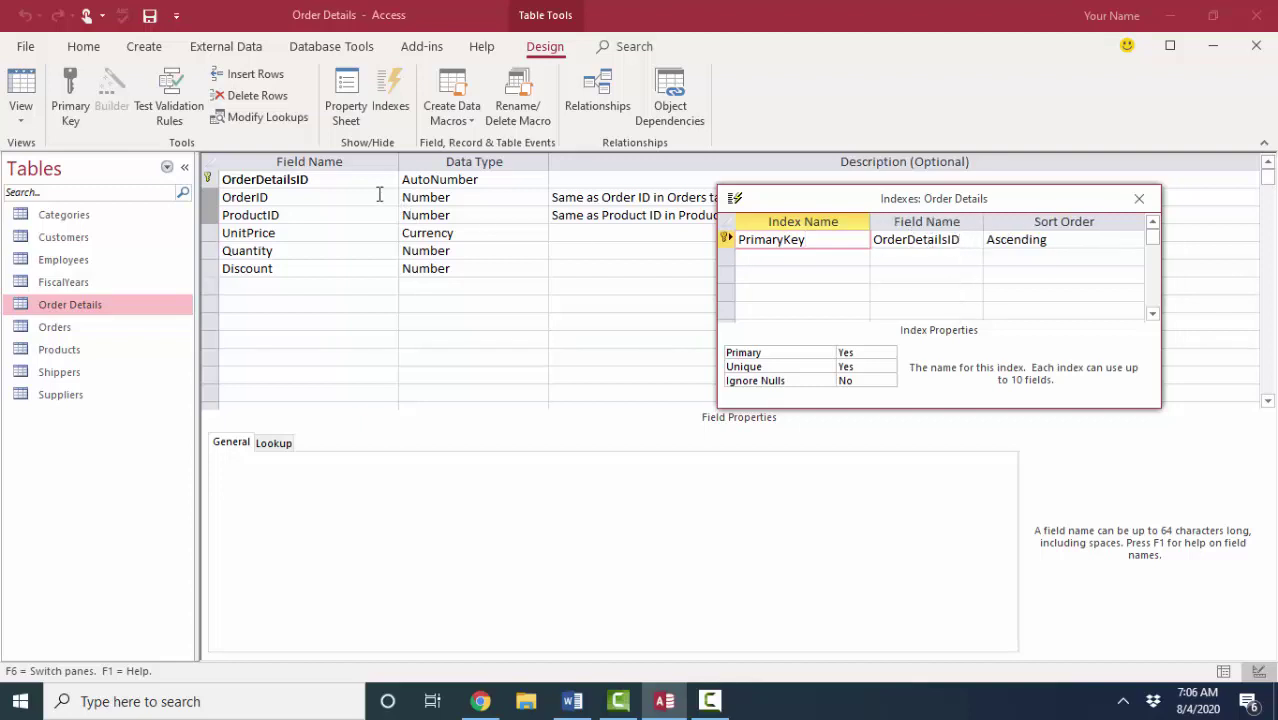
Step: Name a new index OrderIDAndProductID in the row below PrimaryKey
{"action": "double_click", "coordinate": [813, 241]}
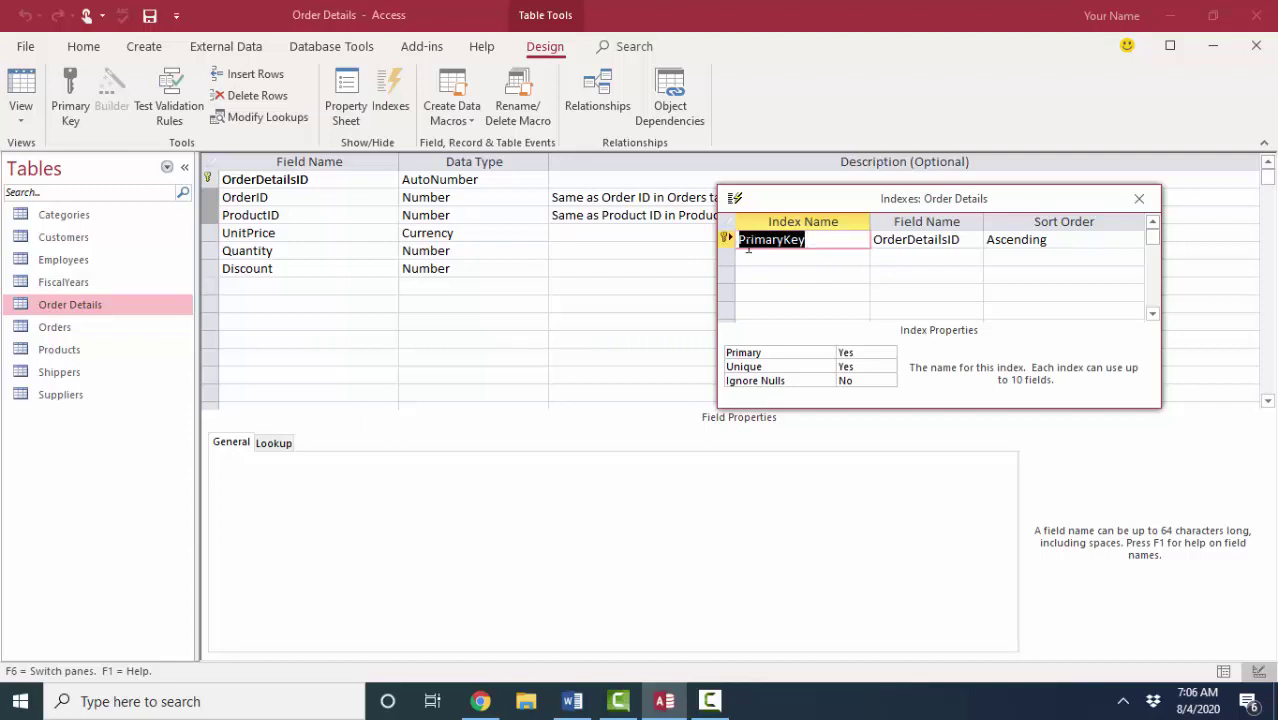
{"action": "left_click", "coordinate": [830, 243]}
{"action": "left_click", "coordinate": [781, 259]}
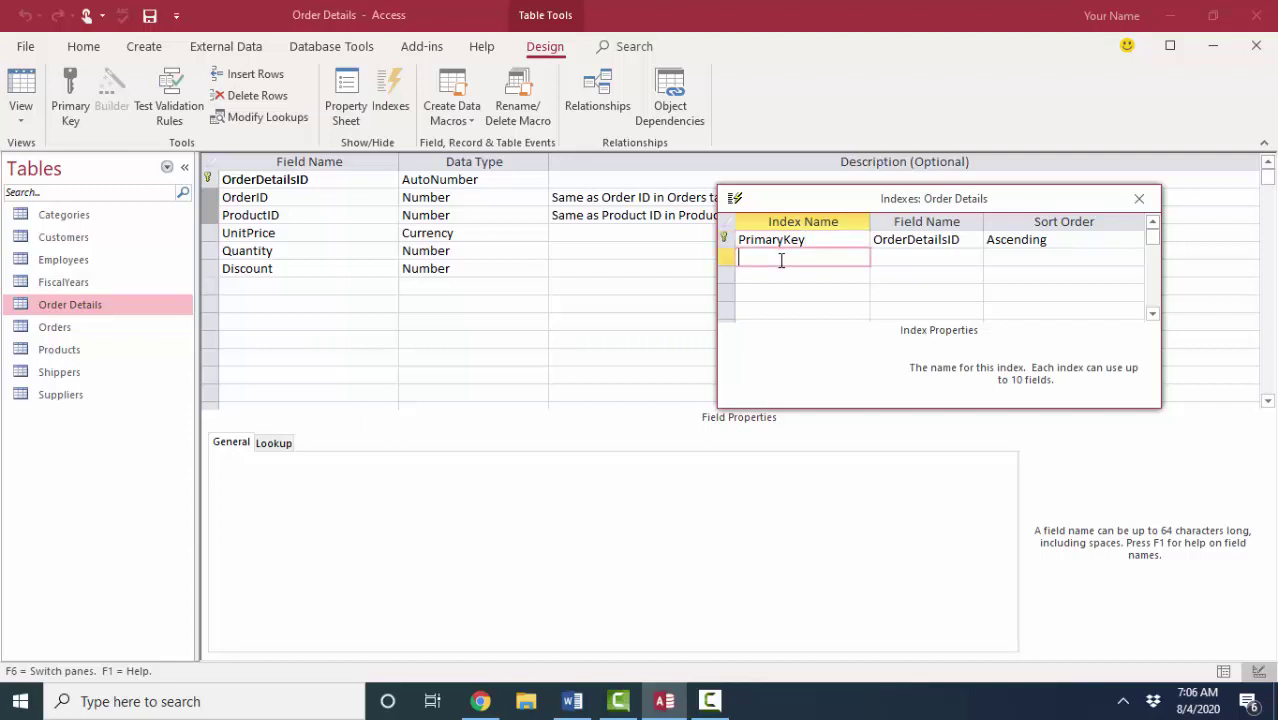
{"action": "type", "text": "OrderIDAndProductID"}
{"action": "key", "text": "BackSpace"}
{"action": "key", "text": "BackSpace"}
{"action": "type", "text": "ID"}
Step: Assign OrderID as the first field of the OrderIDAndProductID index and ProductID as its second field in the row below
{"action": "left_click", "coordinate": [956, 257]}
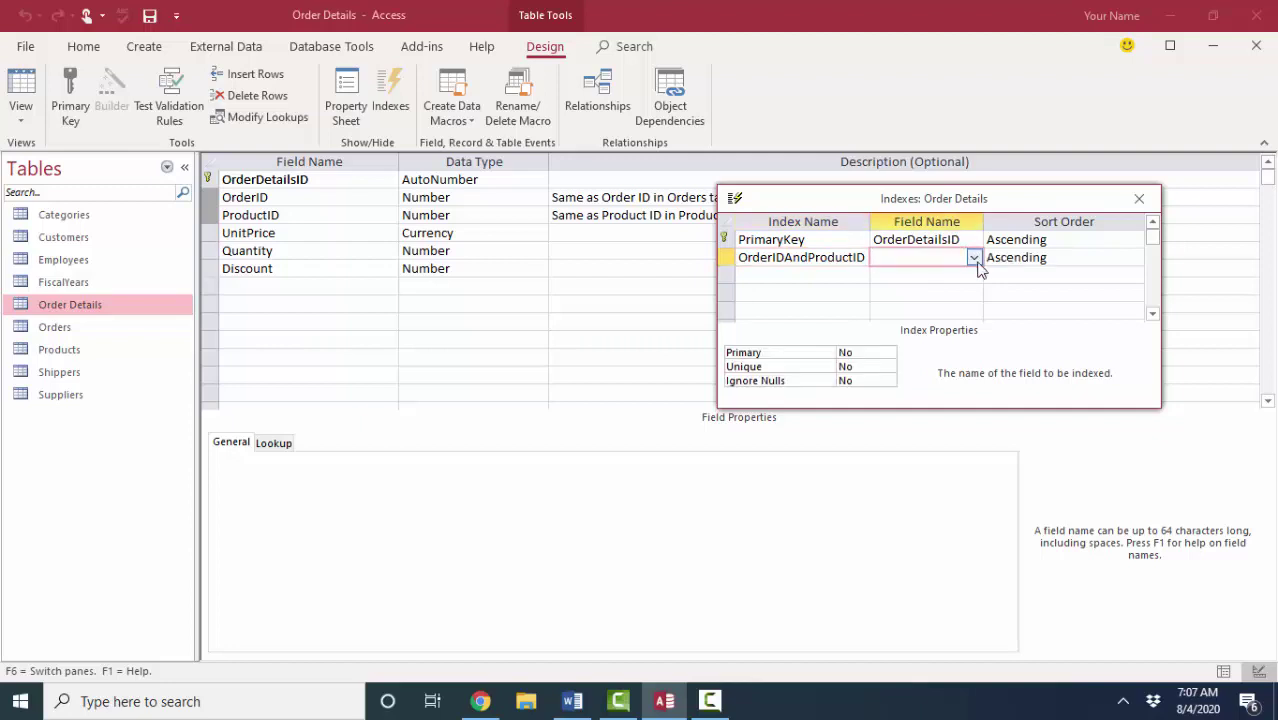
{"action": "left_click", "coordinate": [973, 257]}
{"action": "left_click", "coordinate": [961, 291]}
{"action": "left_click", "coordinate": [972, 275]}
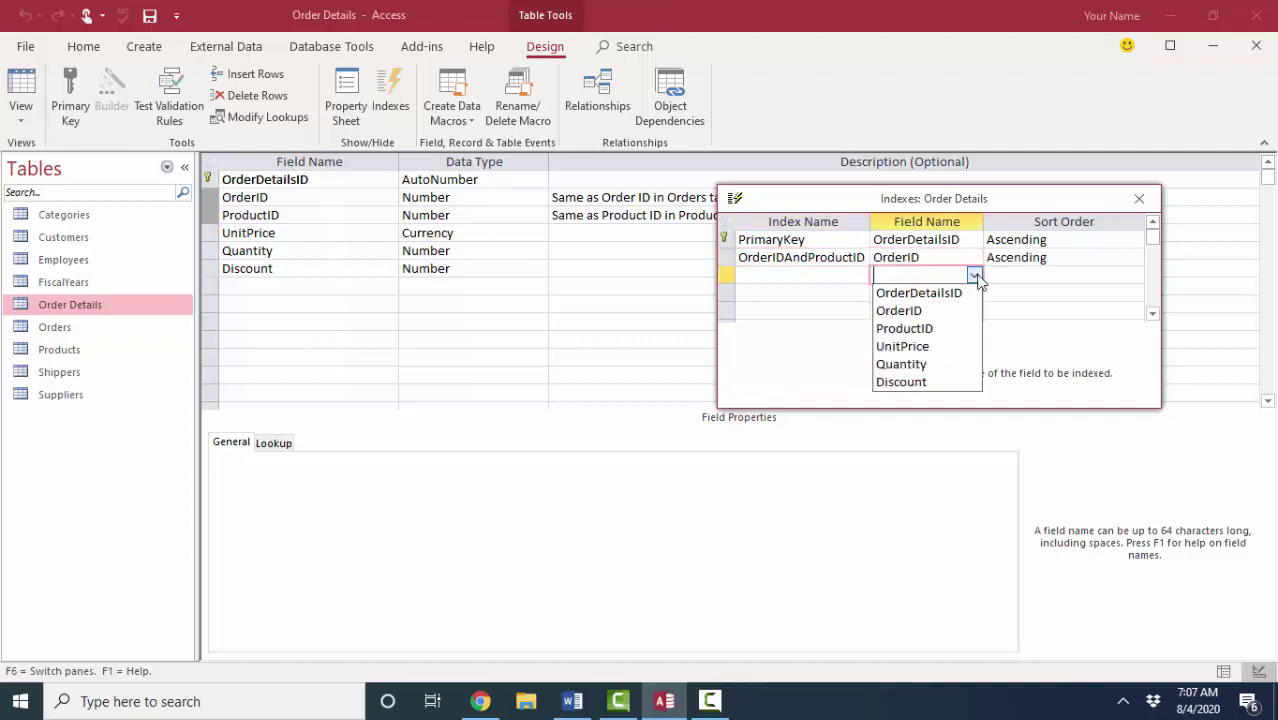
{"action": "left_click", "coordinate": [955, 325]}
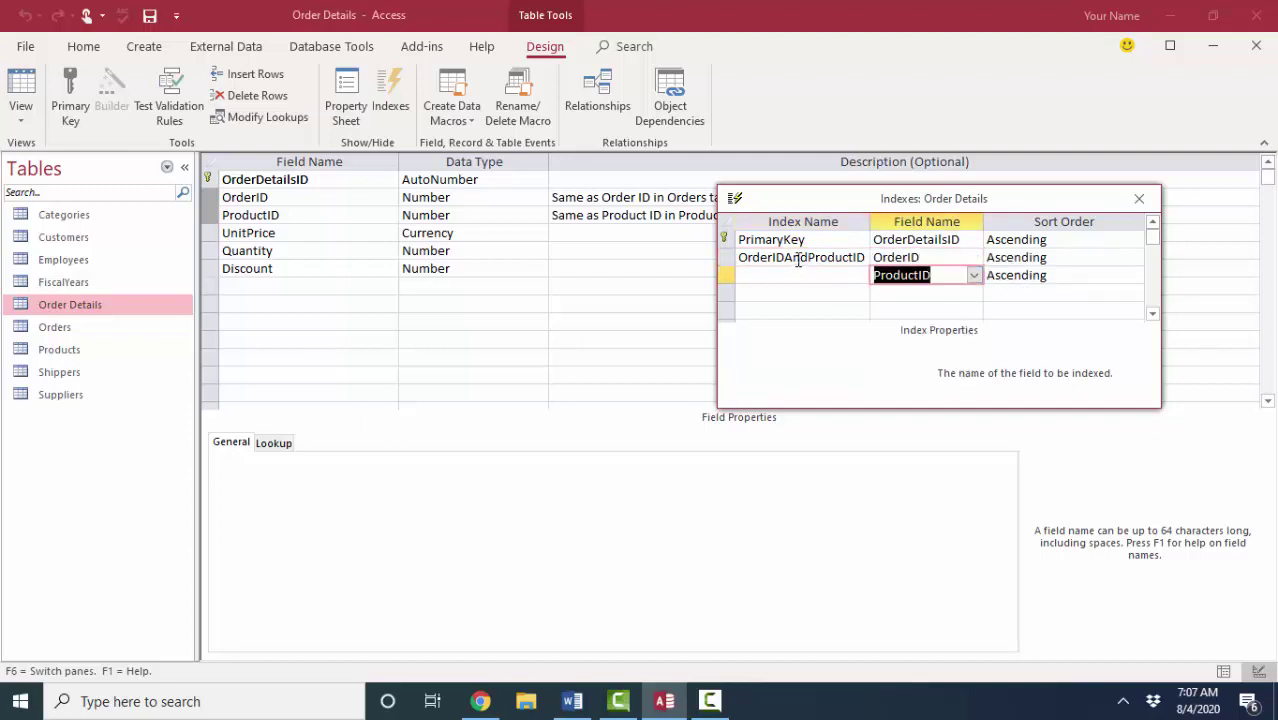
Step: Set the Unique property of the OrderIDAndProductID index to Yes
{"action": "left_click", "coordinate": [799, 257]}
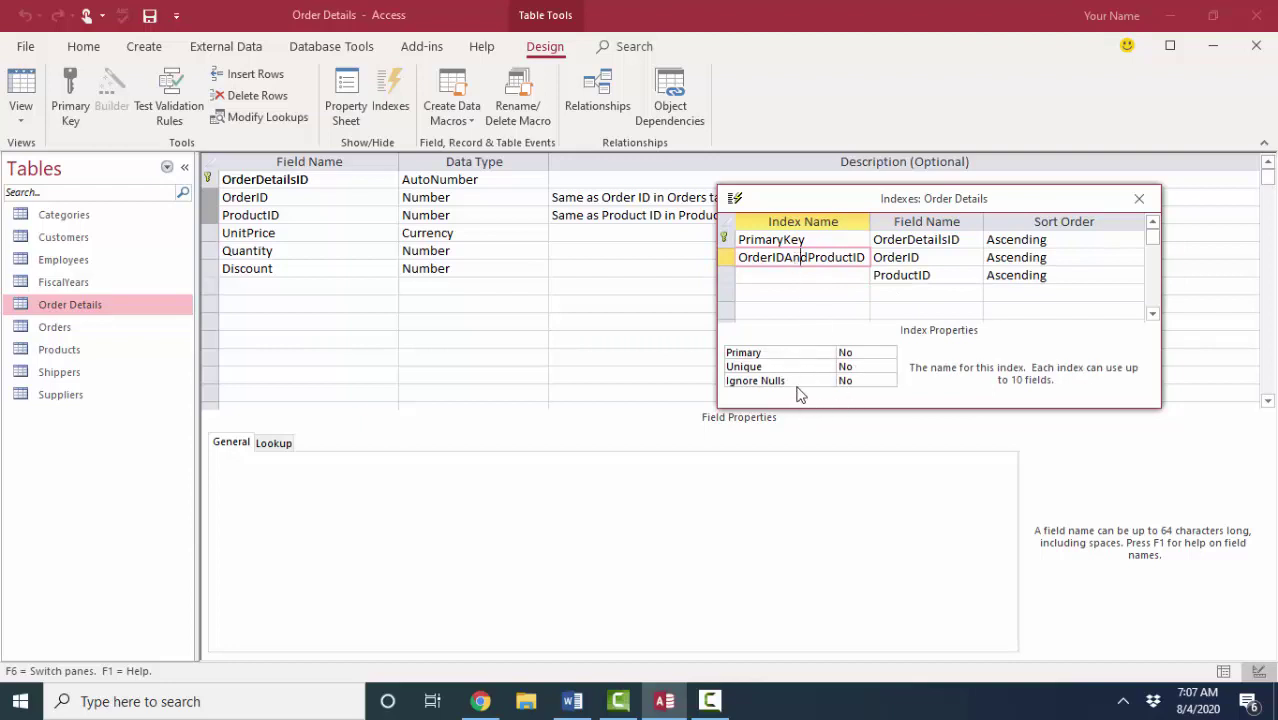
{"action": "double_click", "coordinate": [858, 369]}
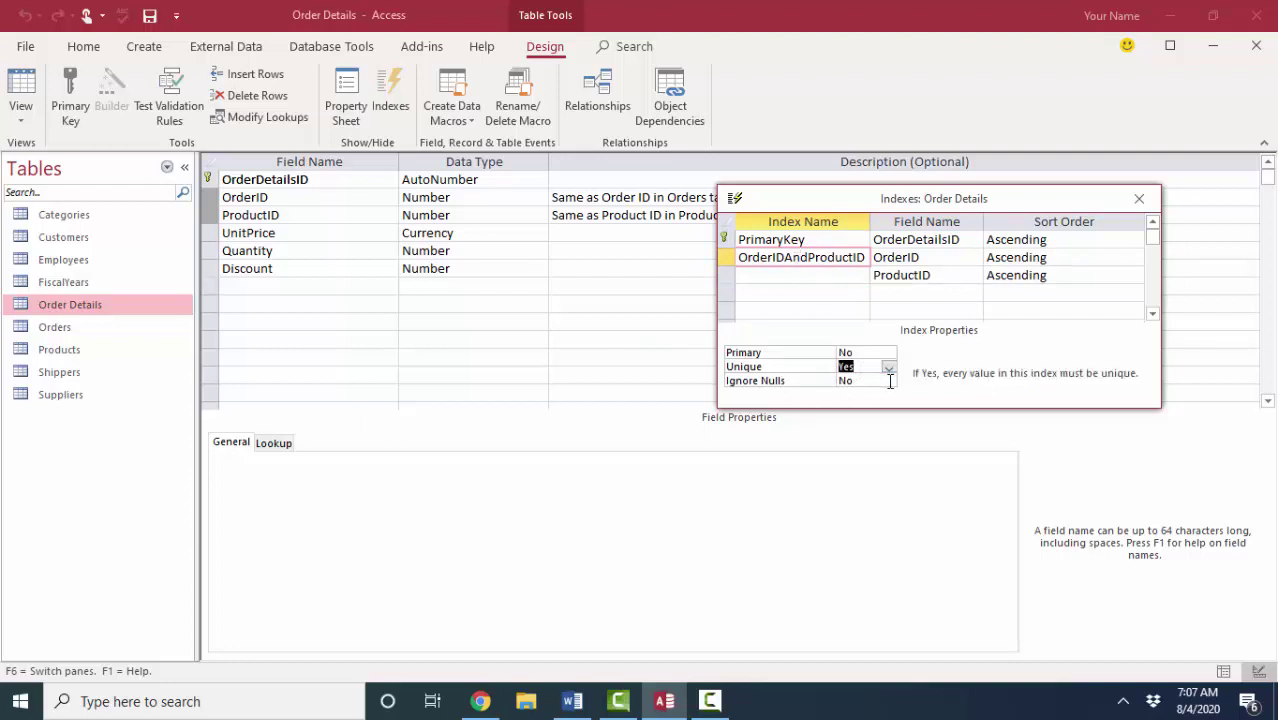
Step: Review the fields and index properties of the PrimaryKey and OrderIDAndProductID indexes
{"action": "left_click", "coordinate": [912, 258]}
{"action": "left_click", "coordinate": [937, 276]}
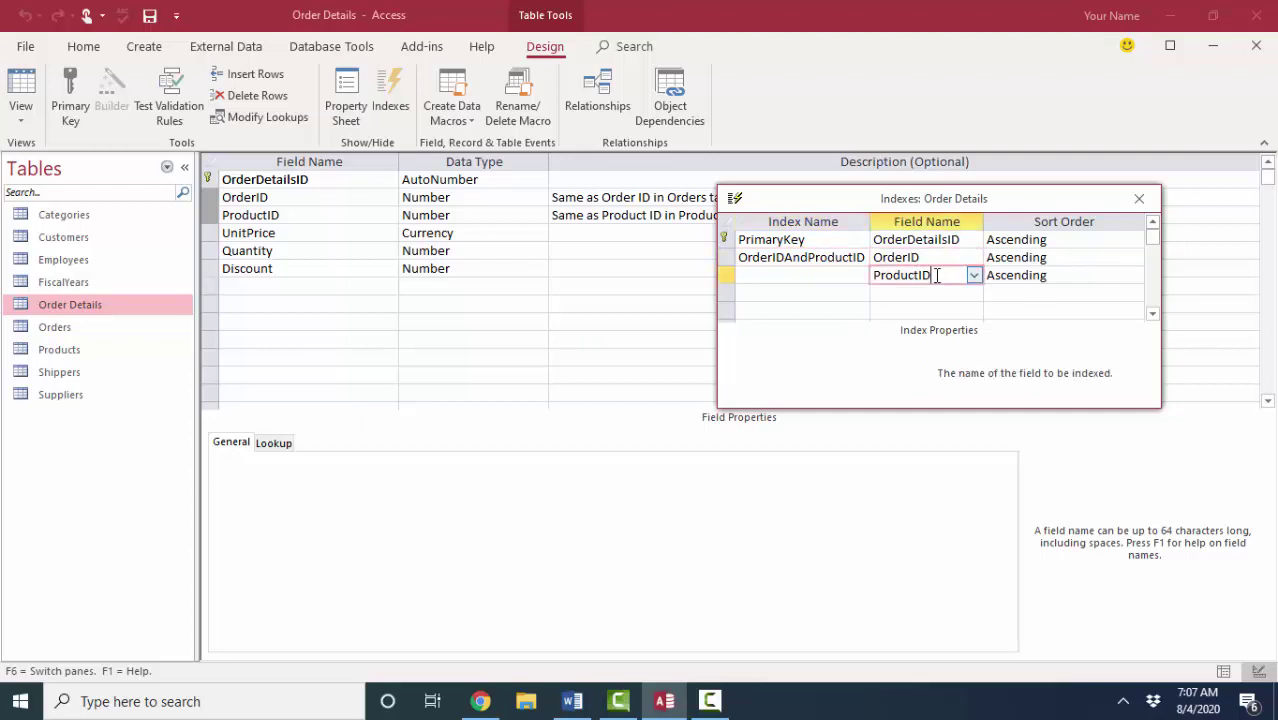
{"action": "left_click", "coordinate": [828, 258]}
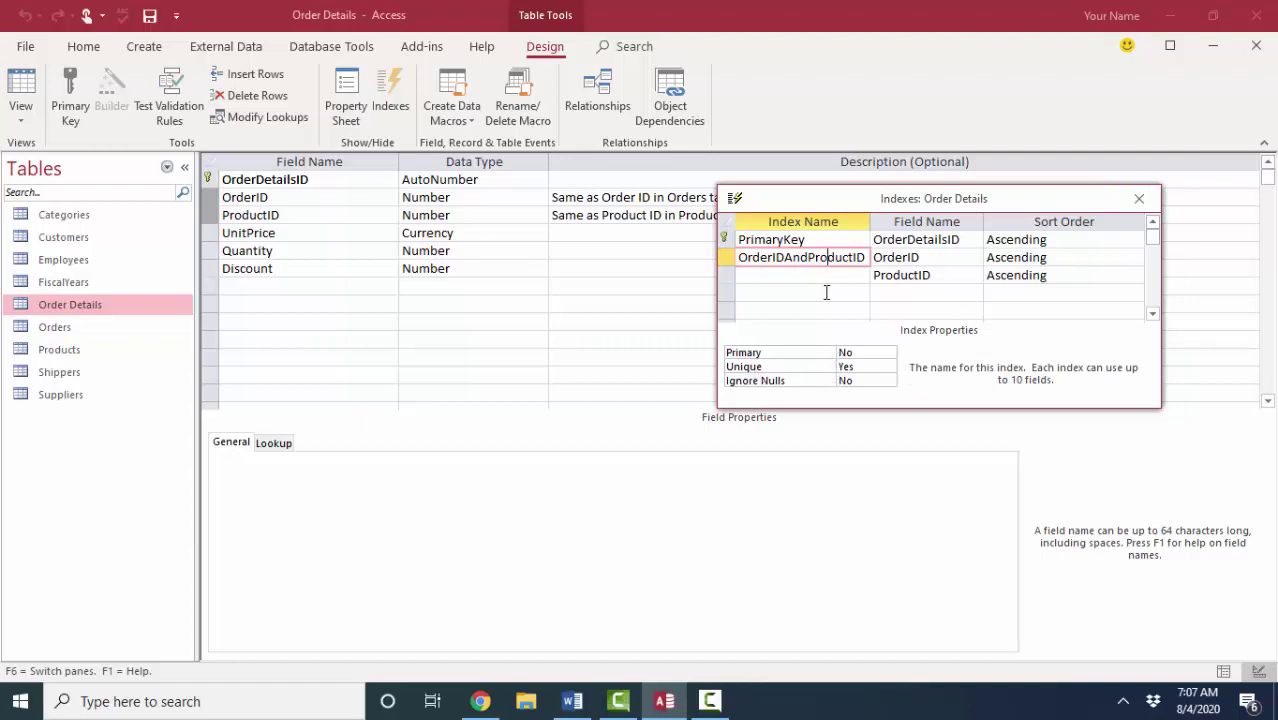
{"action": "left_click", "coordinate": [910, 240]}
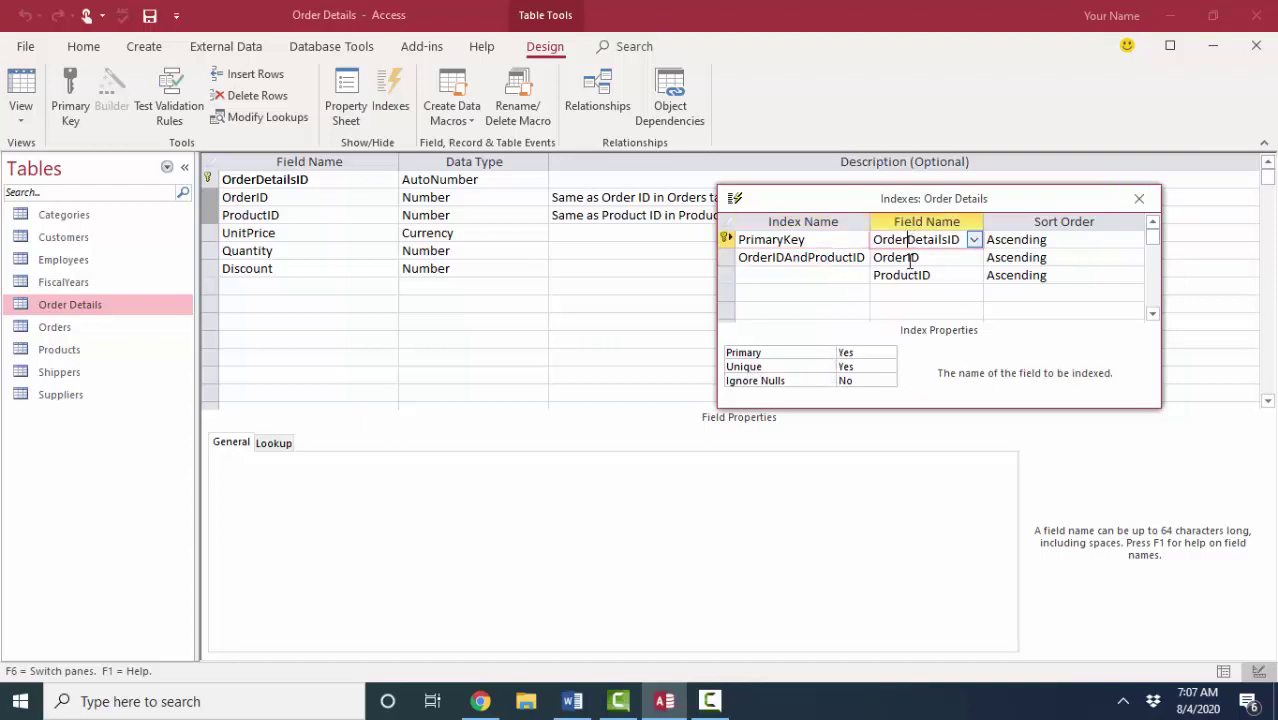
{"action": "left_click", "coordinate": [909, 258]}
{"action": "key", "text": "Down"}
{"action": "left_click", "coordinate": [807, 257]}
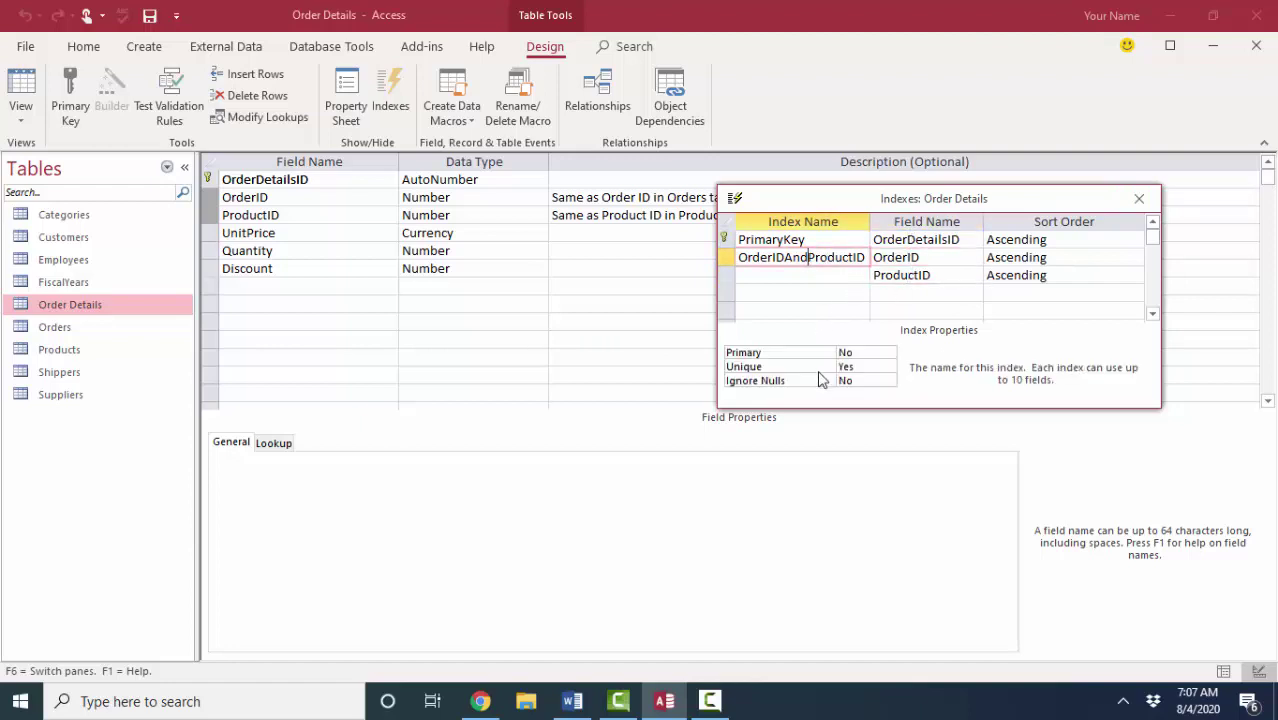